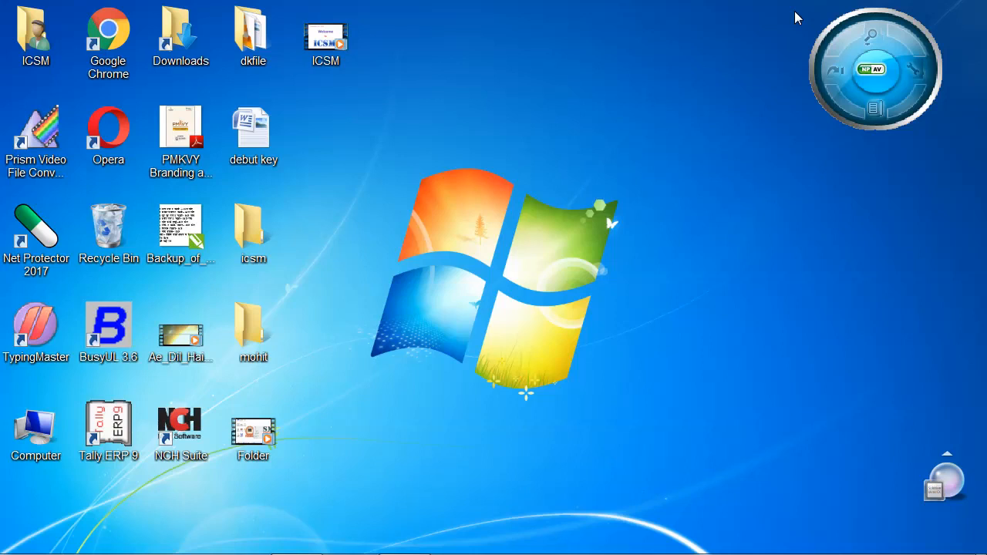
# Step: Launch Microsoft Excel with the run command EXCEL
pyautogui.press('super+r')
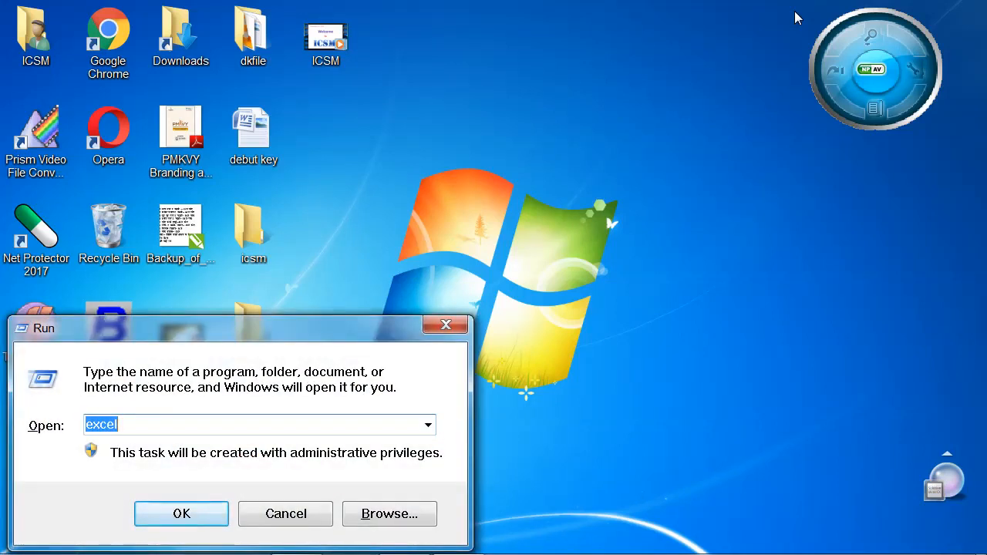
pyautogui.write('EXCEL')
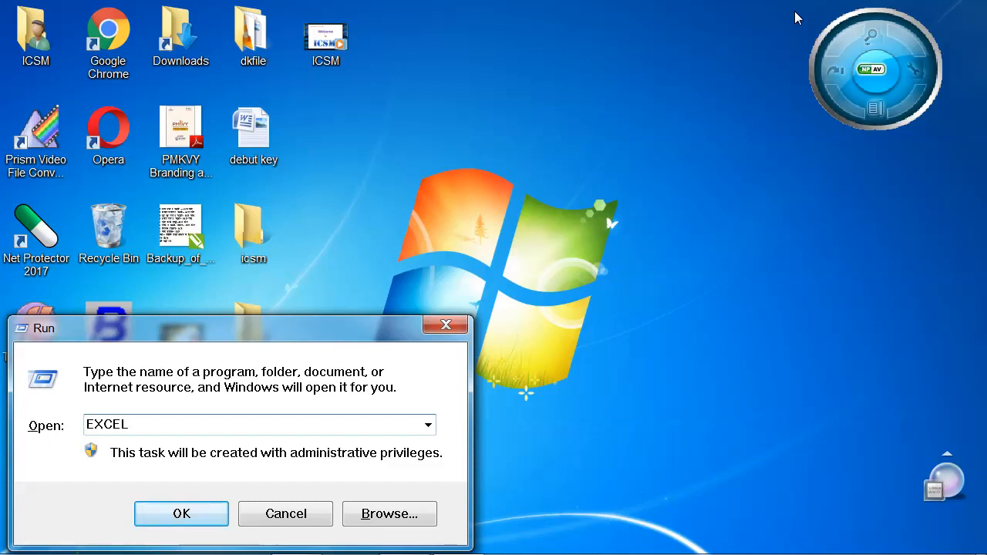
pyautogui.click(200, 512)
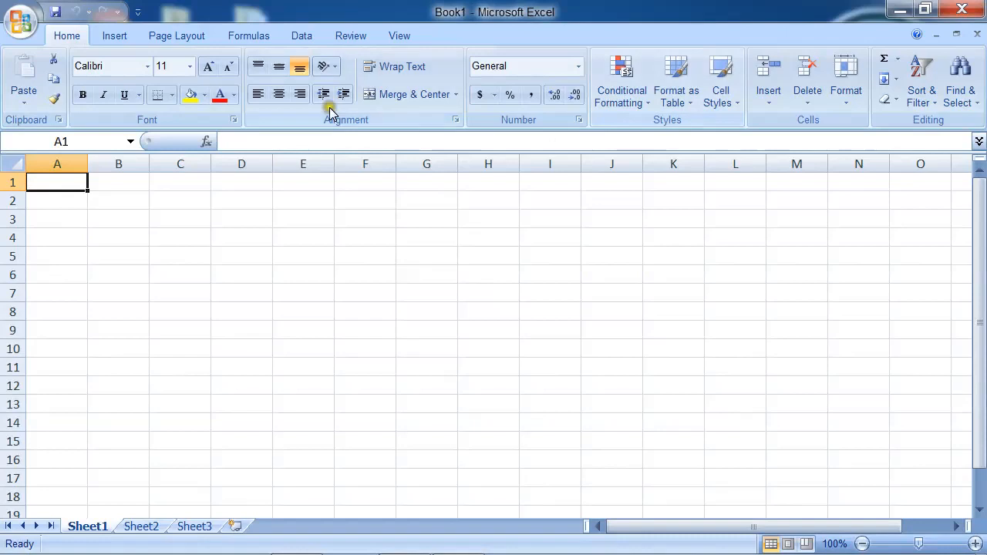
# Step: Enter the column headings AREA in A1 and SALE in B1 of Sheet1
pyautogui.click(302, 39)
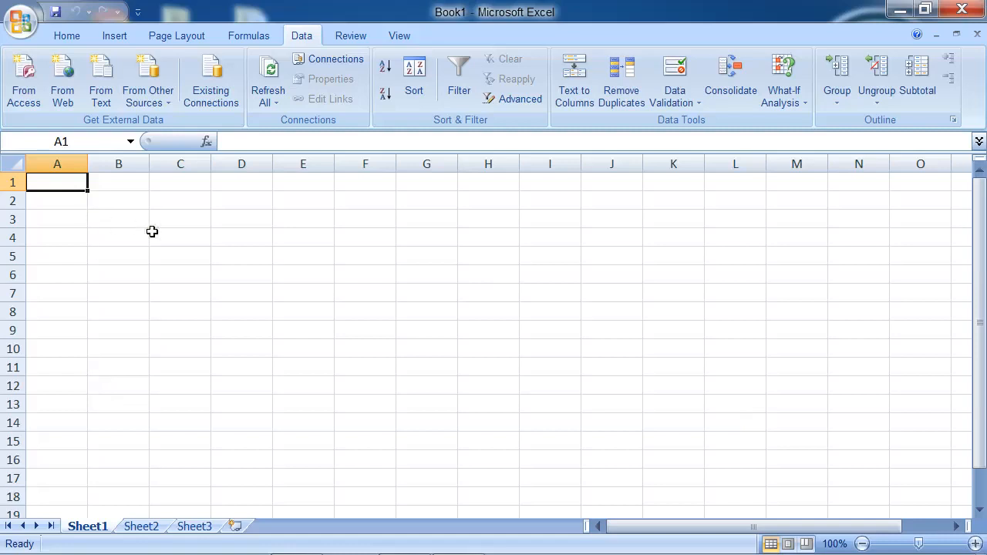
pyautogui.write('AREA')
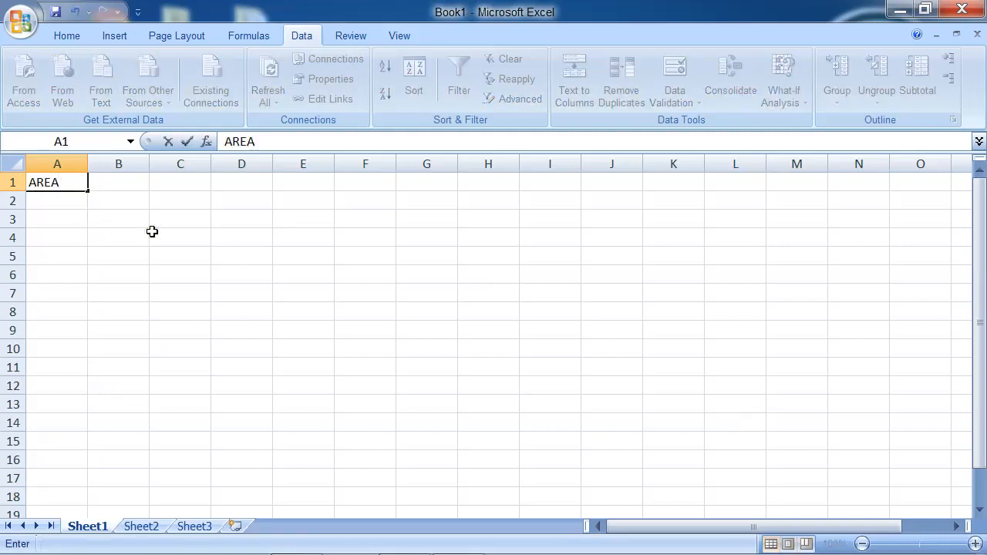
pyautogui.press('Tab')
pyautogui.write('S')
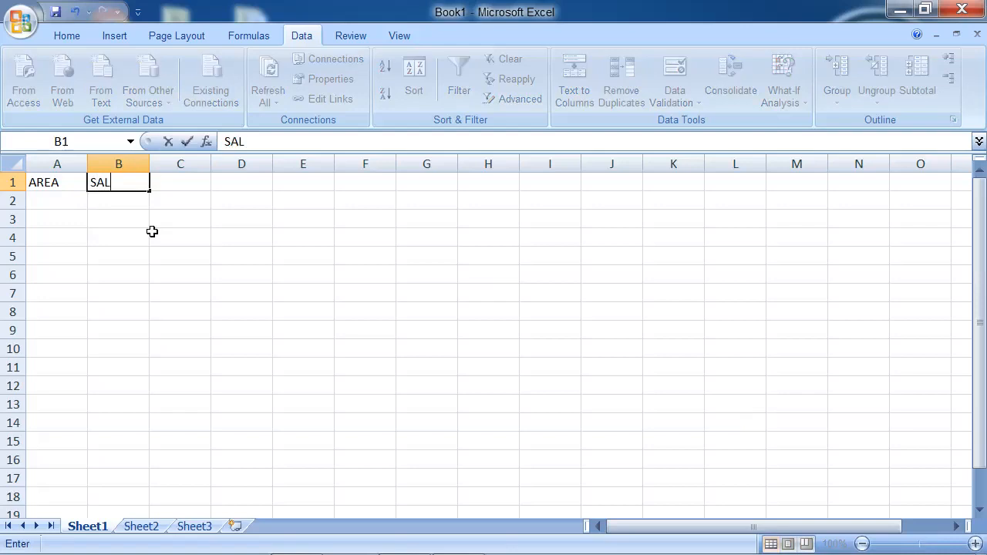
pyautogui.press('Return')
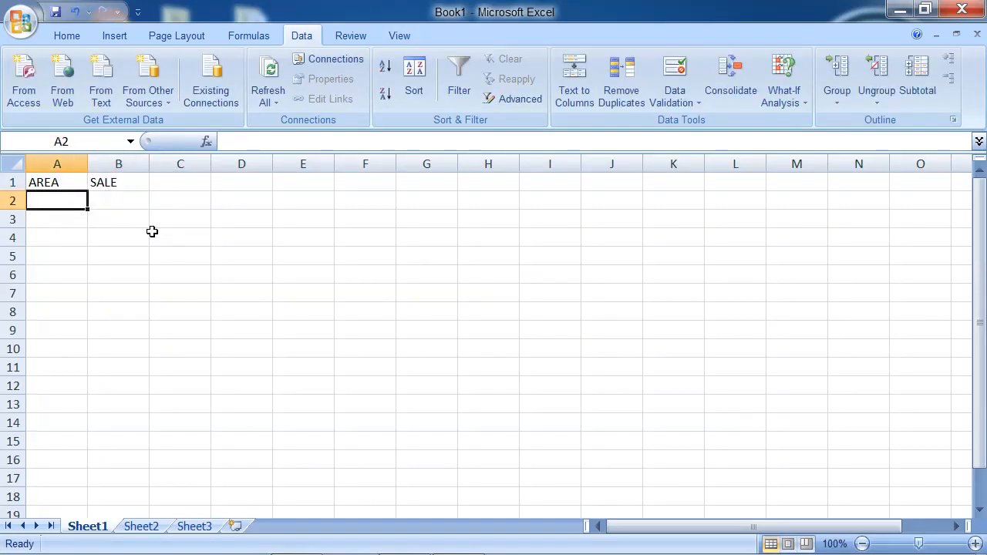
# Step: List the areas UP, MP, DELHI and PUNJAB under the AREA heading in A2 to A5
pyautogui.write('UP')
pyautogui.press('Return')
pyautogui.write('MP')
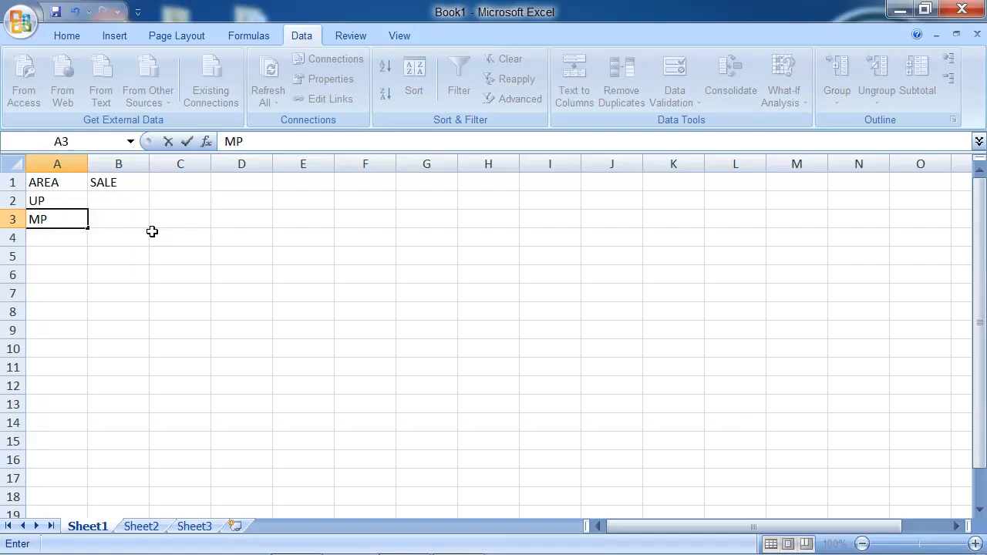
pyautogui.press('Return')
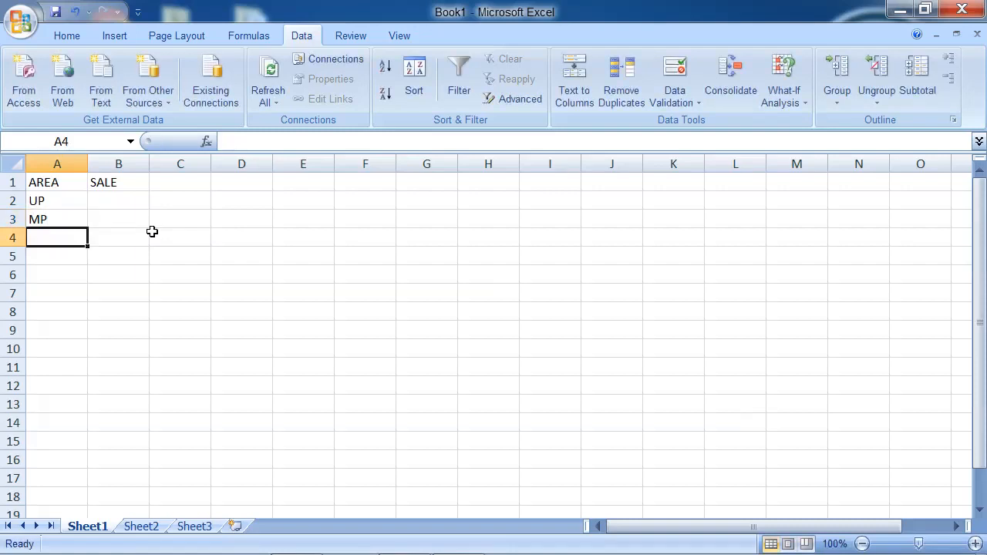
pyautogui.write('DELHI')
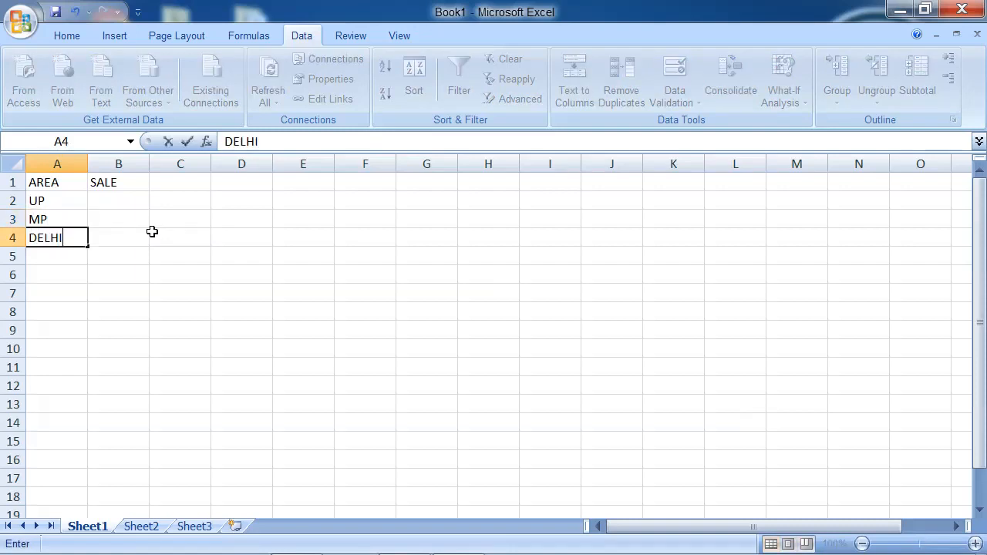
pyautogui.press('Return')
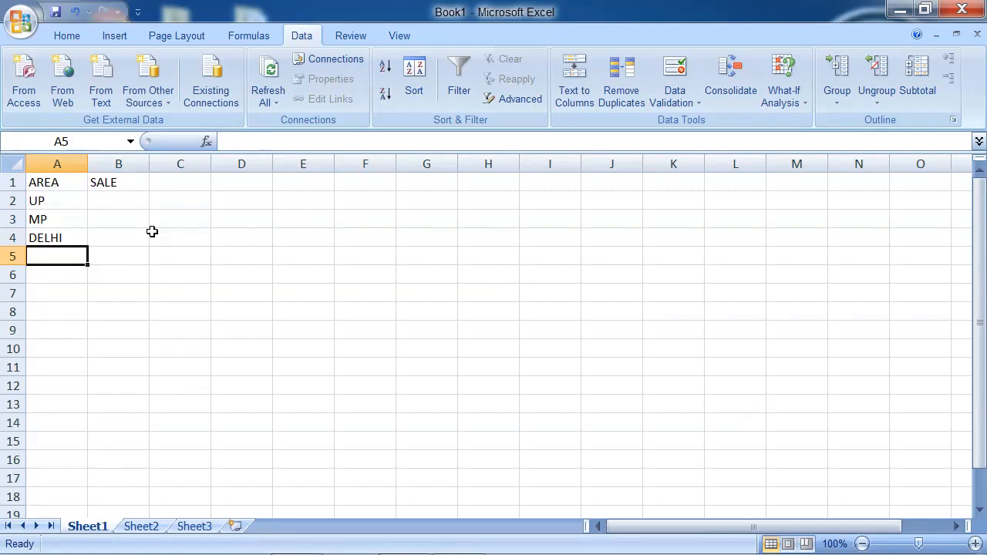
pyautogui.write('PUNJAB')
pyautogui.press('Return')
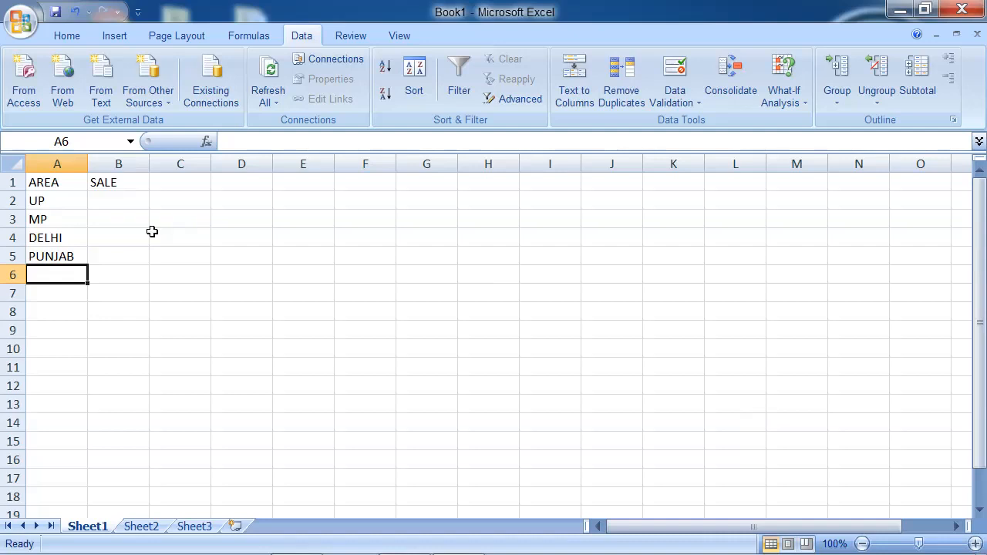
# Step: Fill in the SALE column in B2 to B5 with 5000, 6000, 3000 and 4000
pyautogui.click(116, 198)
pyautogui.write('5000')
pyautogui.press('Return')
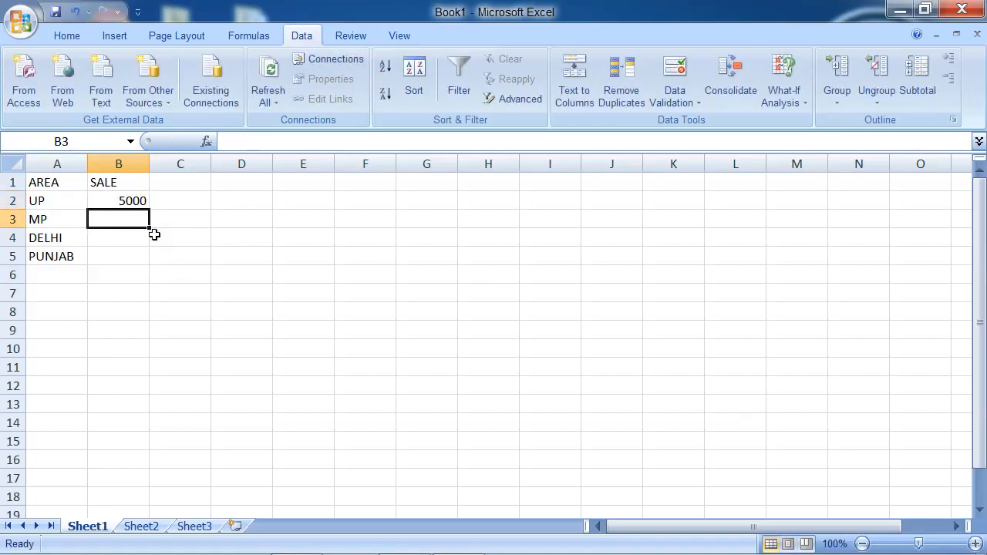
pyautogui.write('6000')
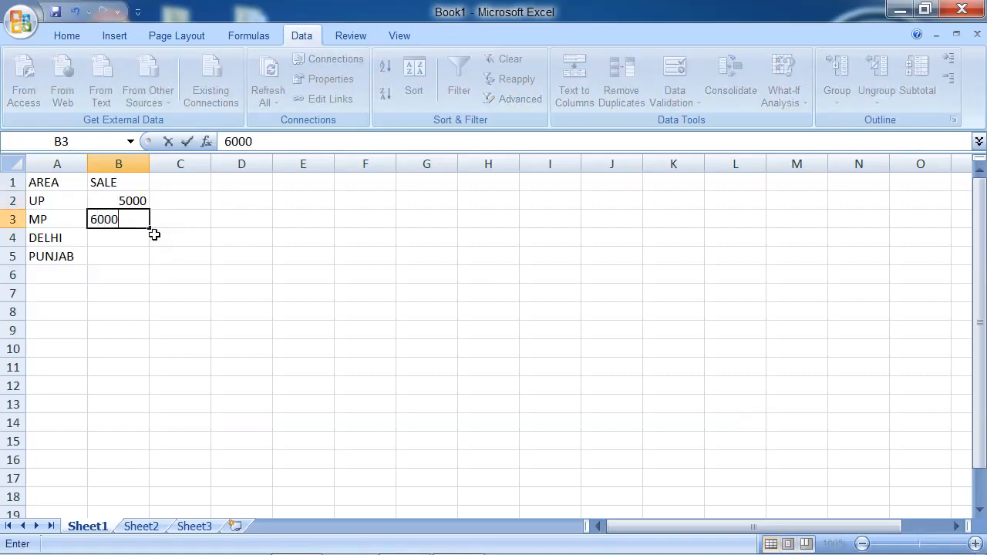
pyautogui.press('Return')
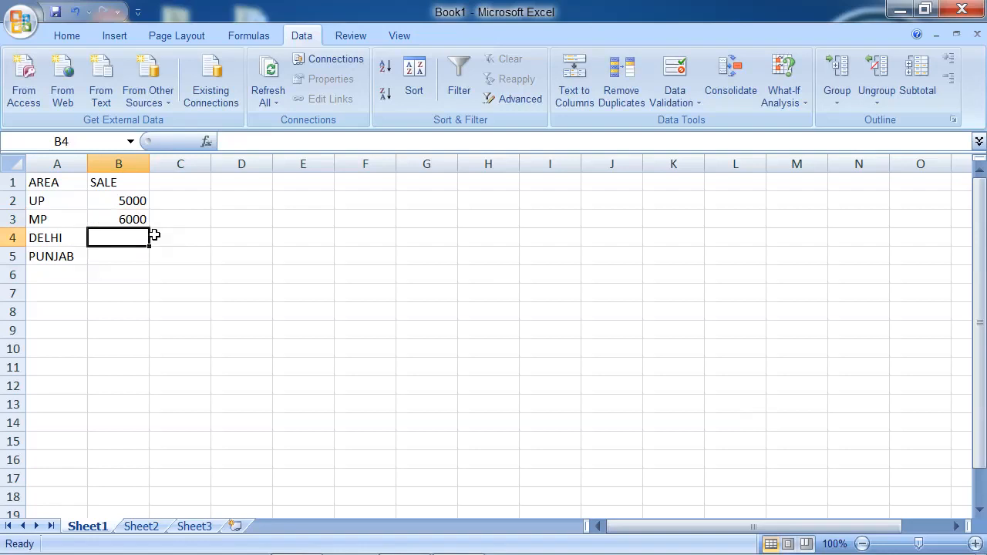
pyautogui.write('4')
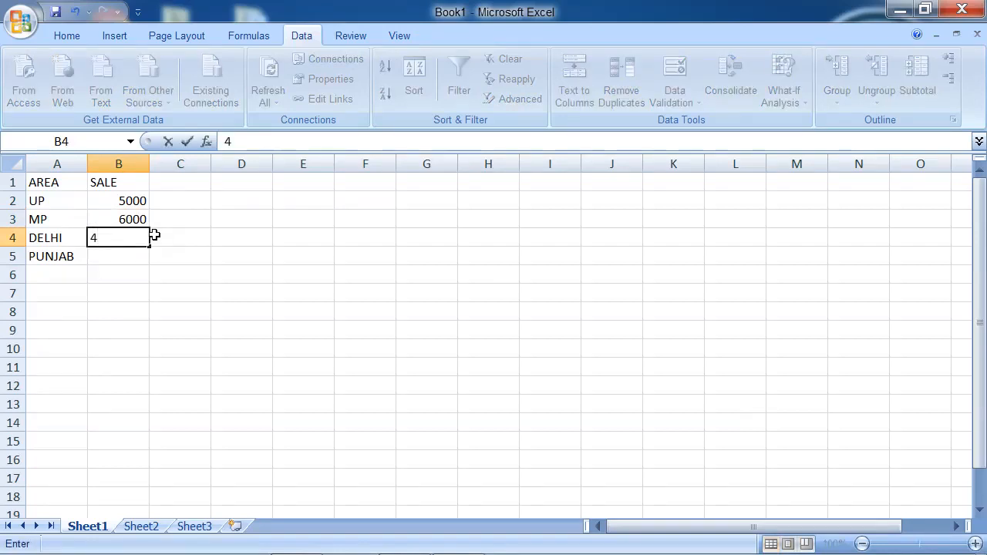
pyautogui.write('000')
pyautogui.press('Return')
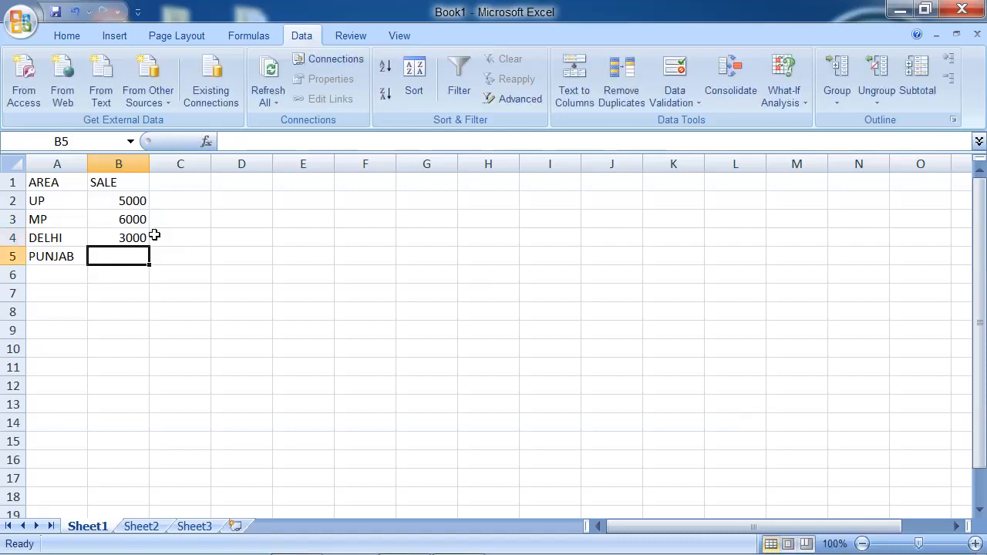
pyautogui.write('4000')
pyautogui.click(179, 312)
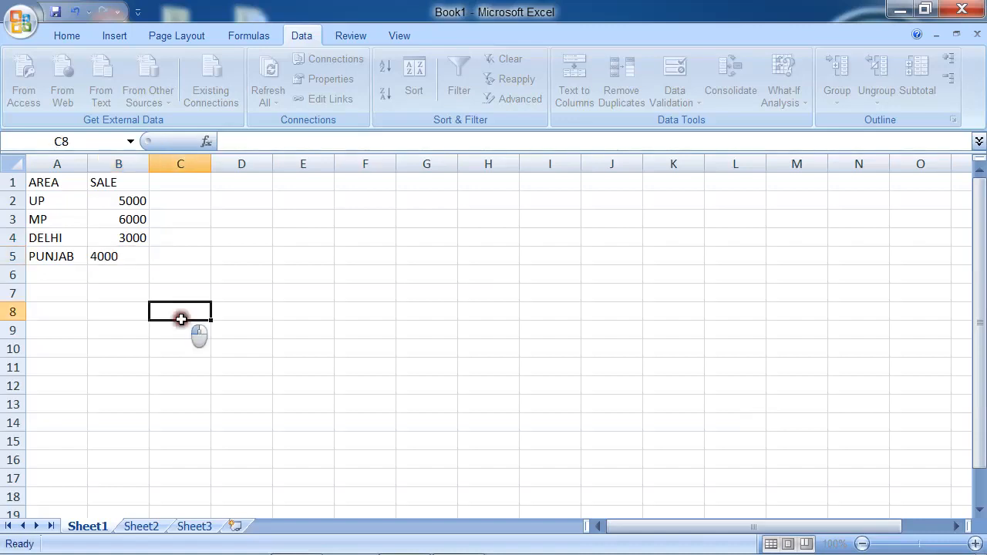
# Step: Copy the sales table A1:B5 from Sheet1 and paste it at A1 of Sheet2
pyautogui.moveTo(53, 179); pyautogui.dragTo(133, 253)
pyautogui.rightClick(132, 253)
pyautogui.press('Escape')
pyautogui.rightClick(133, 253)
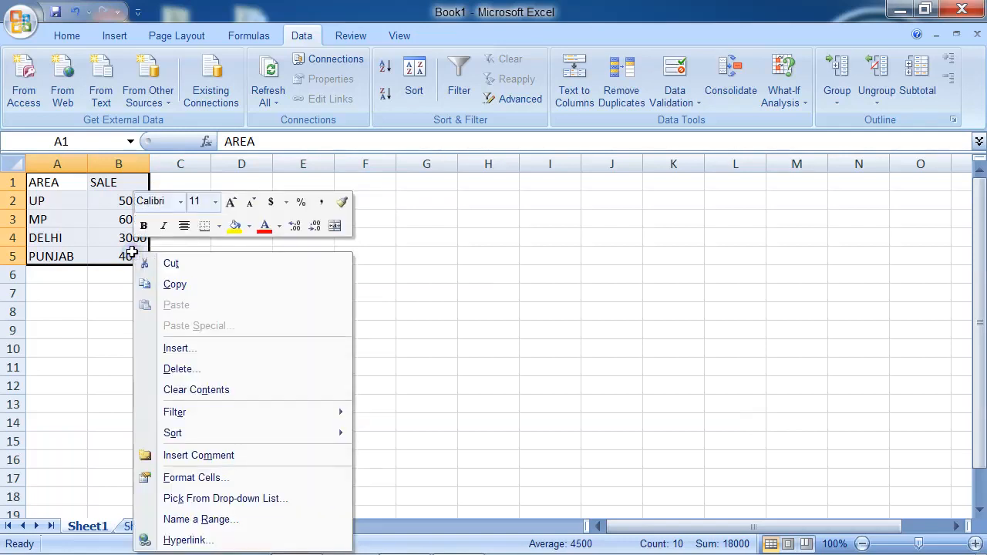
pyautogui.click(196, 284)
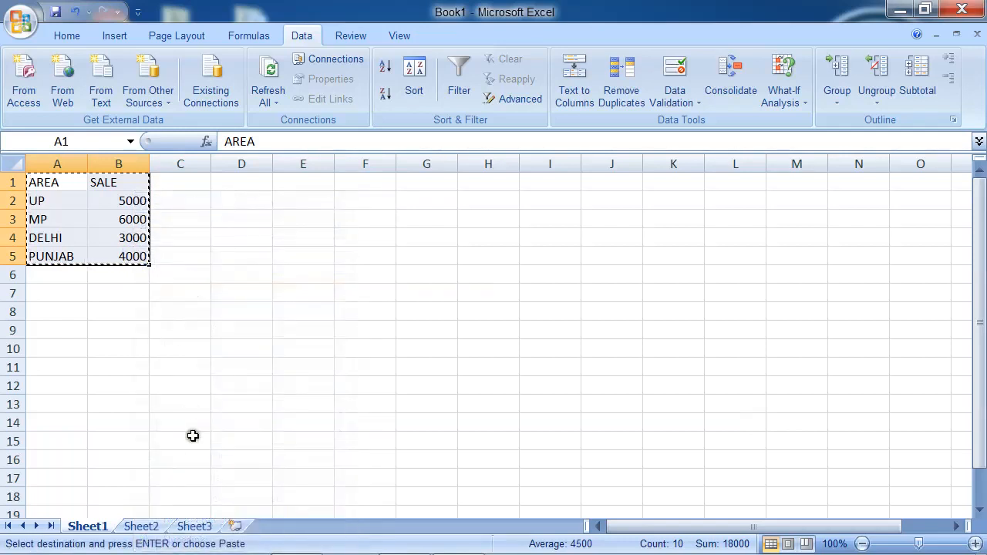
pyautogui.click(141, 526)
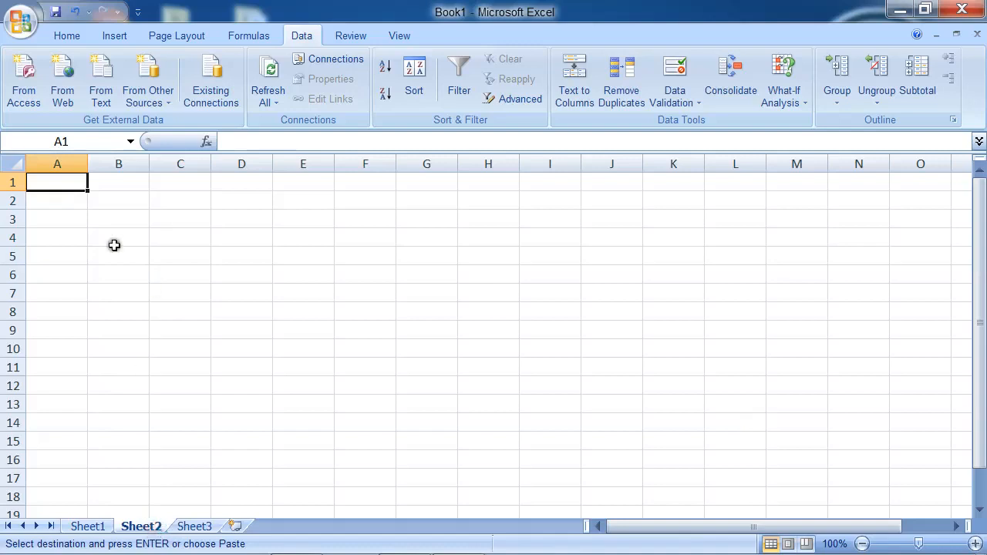
pyautogui.rightClick(59, 184)
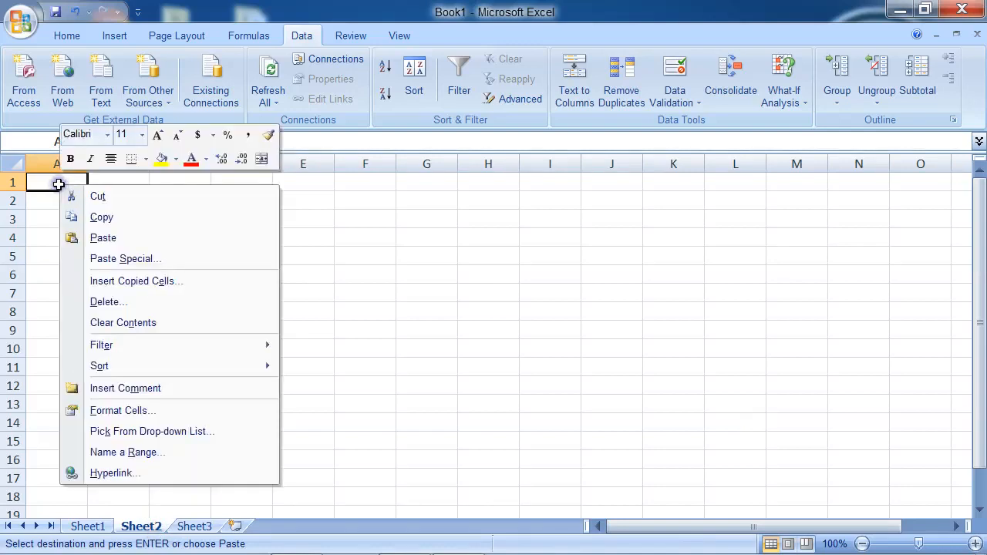
pyautogui.click(129, 241)
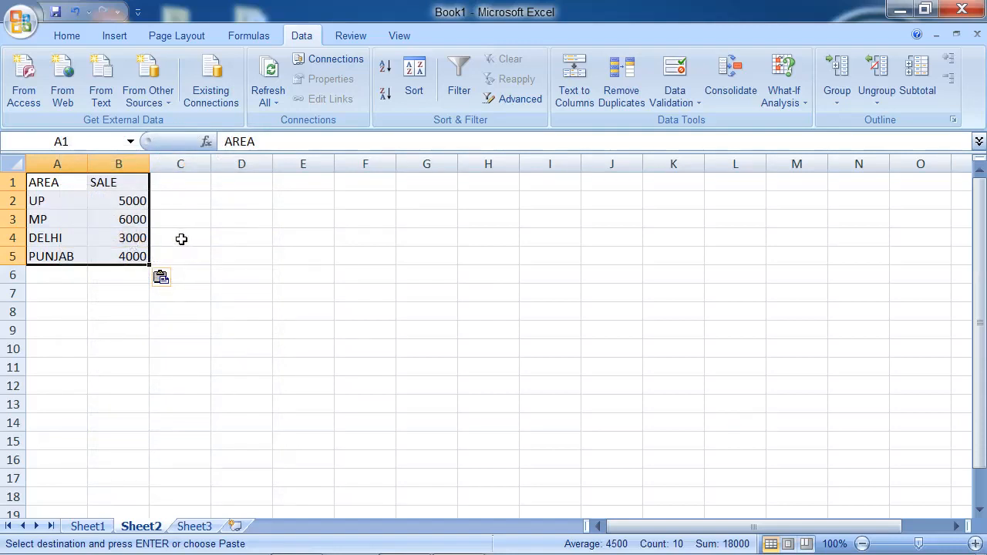
# Step: Copy the sales table from Sheet2, paste it at A1 of Sheet3 and clear the selection
pyautogui.rightClick(131, 222)
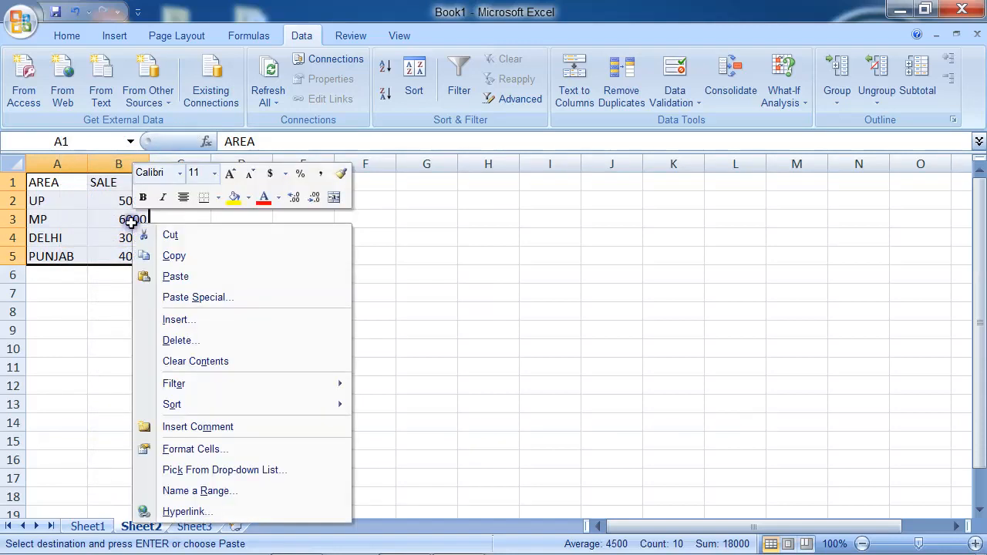
pyautogui.click(193, 258)
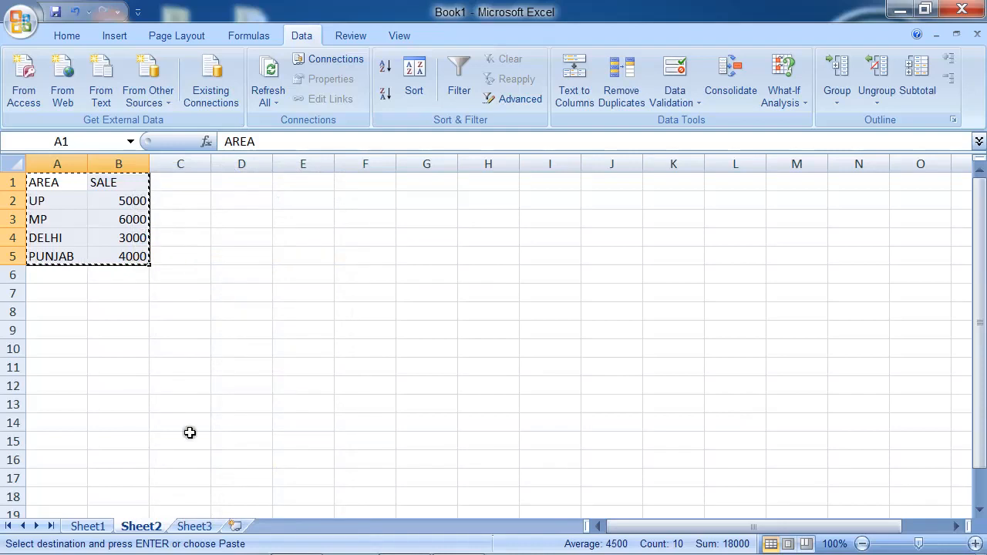
pyautogui.click(196, 527)
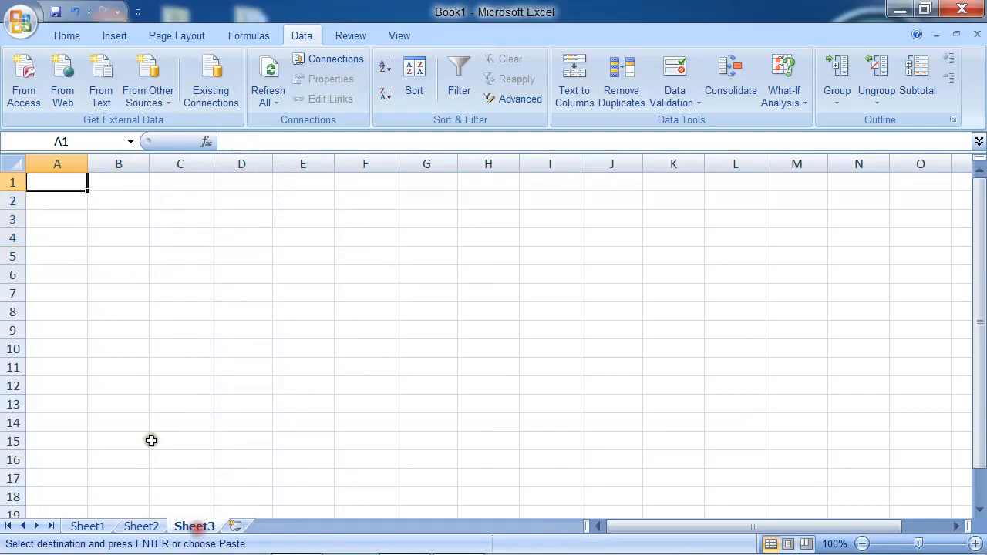
pyautogui.rightClick(58, 182)
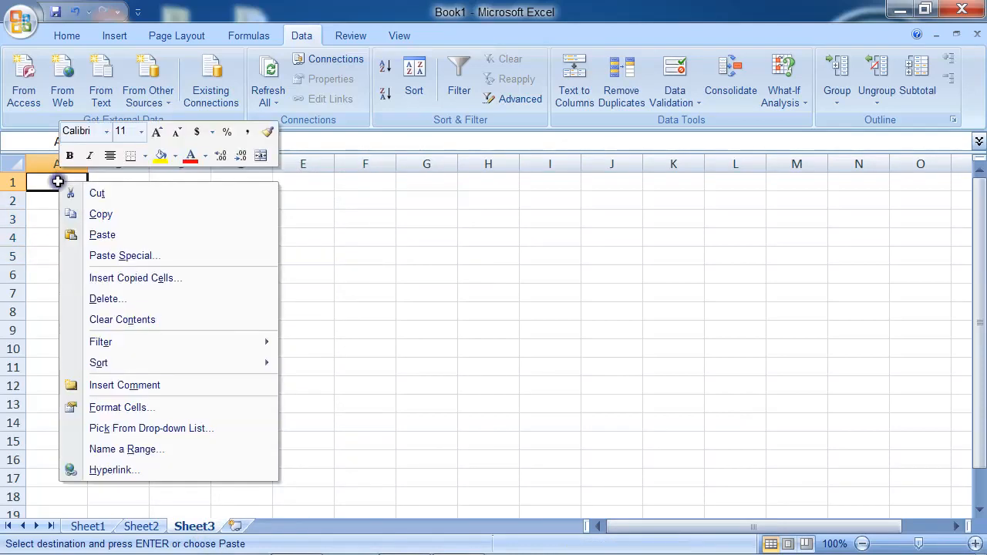
pyautogui.click(128, 237)
pyautogui.moveTo(216, 238); pyautogui.dragTo(314, 322)
pyautogui.press('Escape')
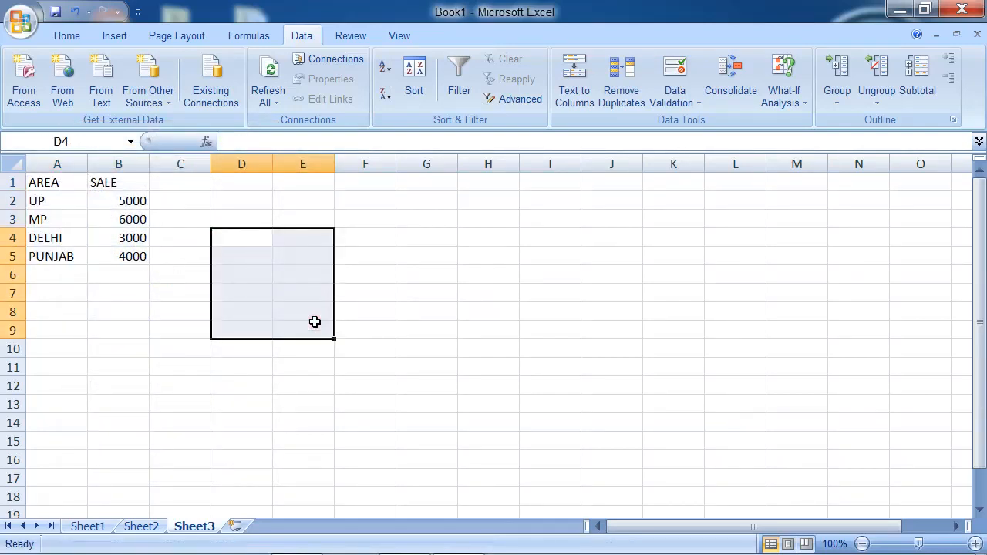
pyautogui.click(498, 274)
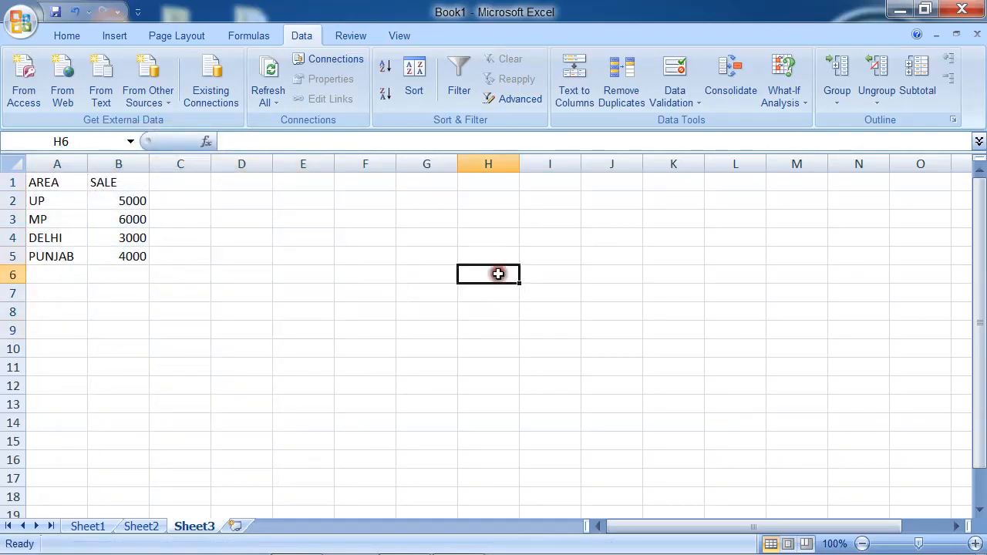
pyautogui.click(88, 525)
pyautogui.click(129, 528)
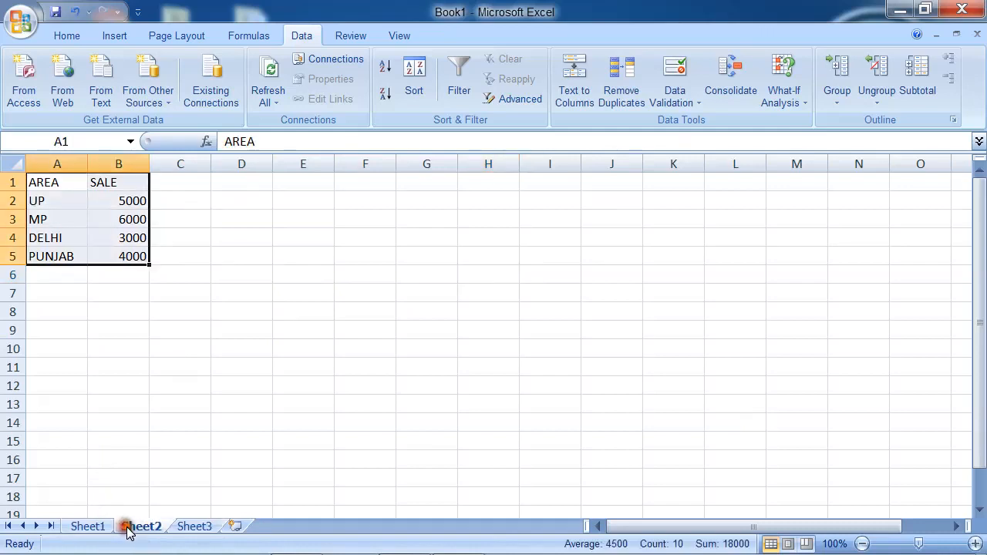
pyautogui.click(204, 526)
# Step: On Sheet2, change the SALE figures in B2 and B3 to 4000 for UP and 200 for MP
pyautogui.click(151, 526)
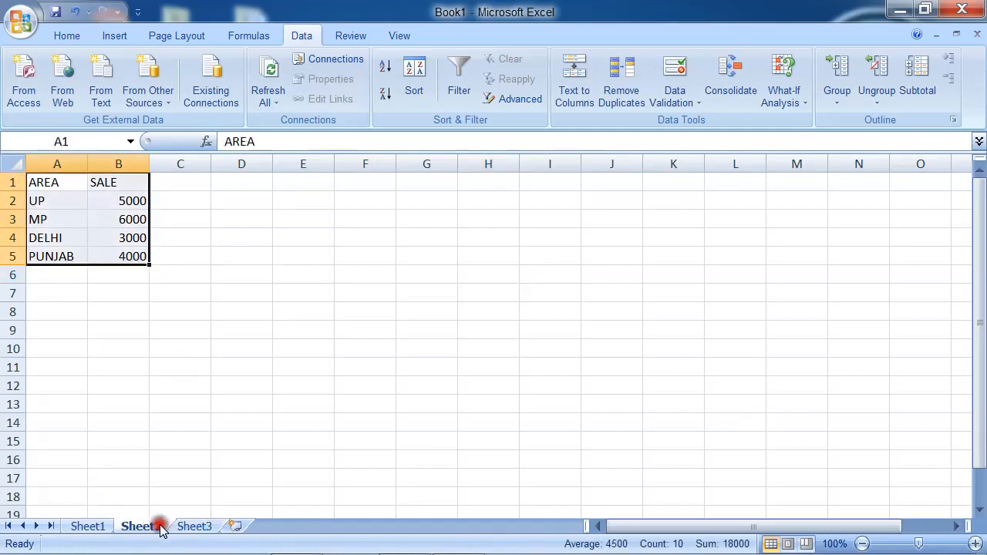
pyautogui.click(203, 297)
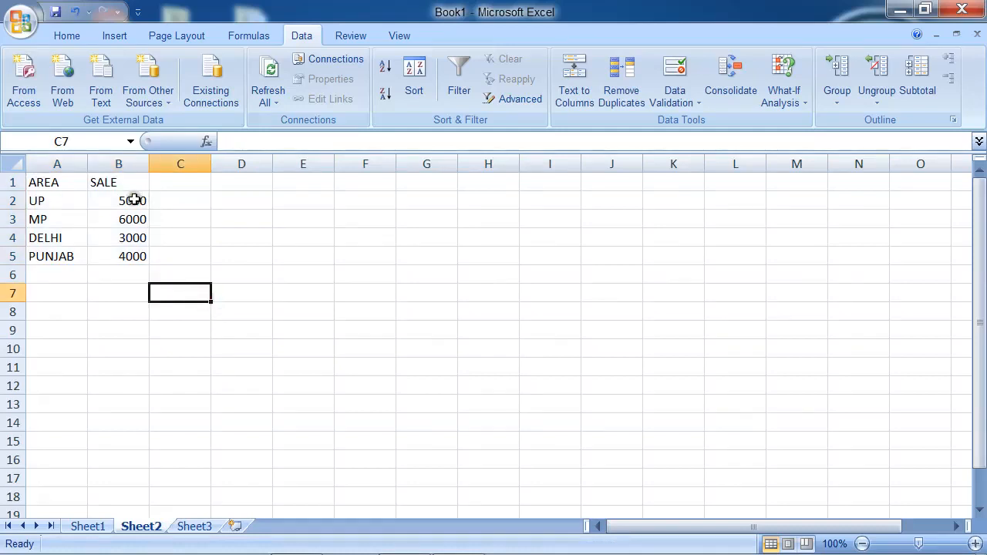
pyautogui.click(135, 200)
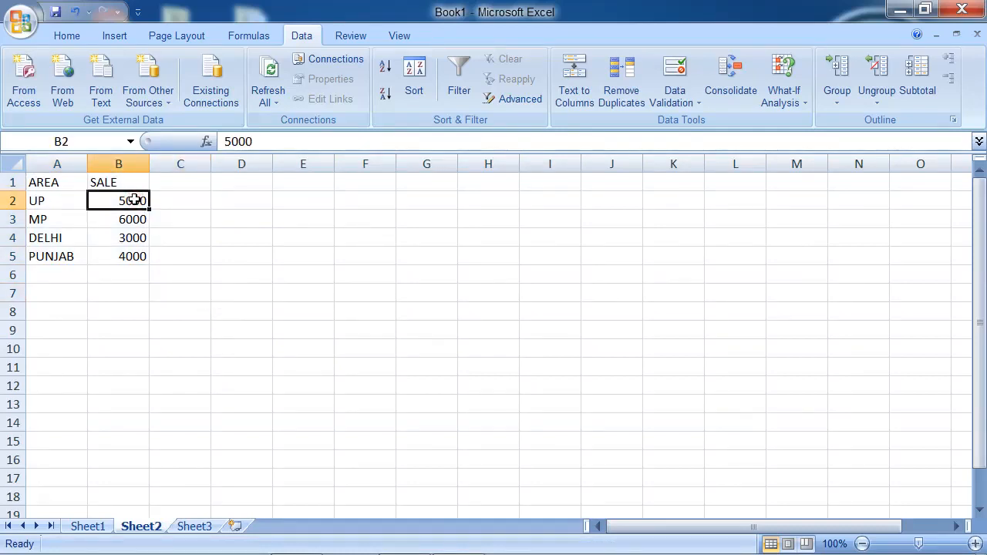
pyautogui.write('40')
pyautogui.click(132, 216)
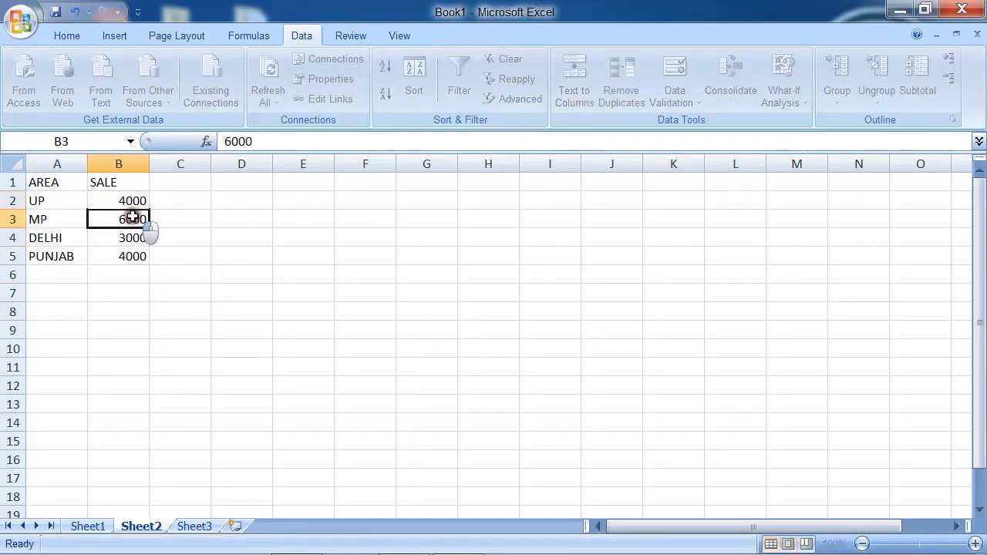
pyautogui.write('2')
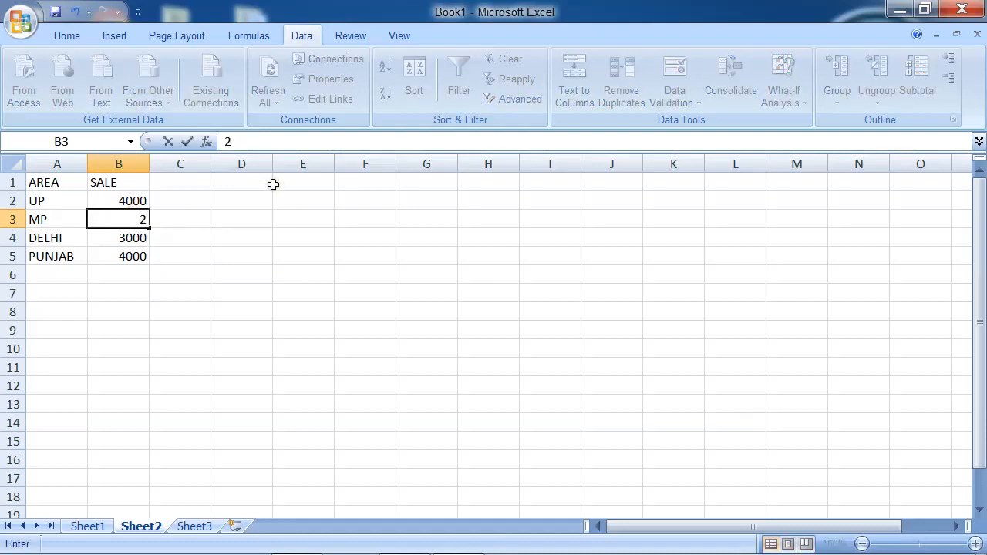
pyautogui.press('Return')
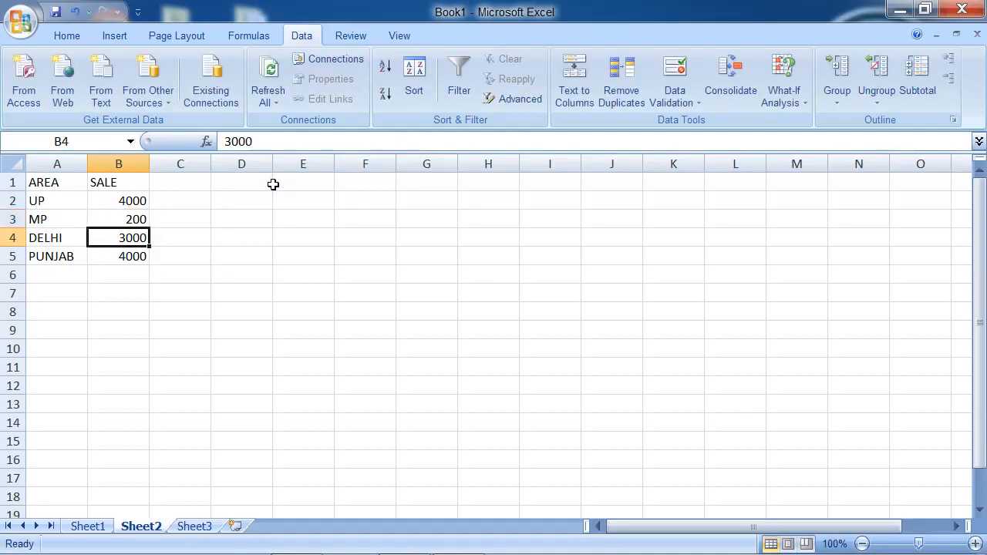
# Step: Set Sheet2's remaining SALE figures in B4 and B5 to 3600 for DELHI and 800 for PUNJAB
pyautogui.write('3600')
pyautogui.press('Return')
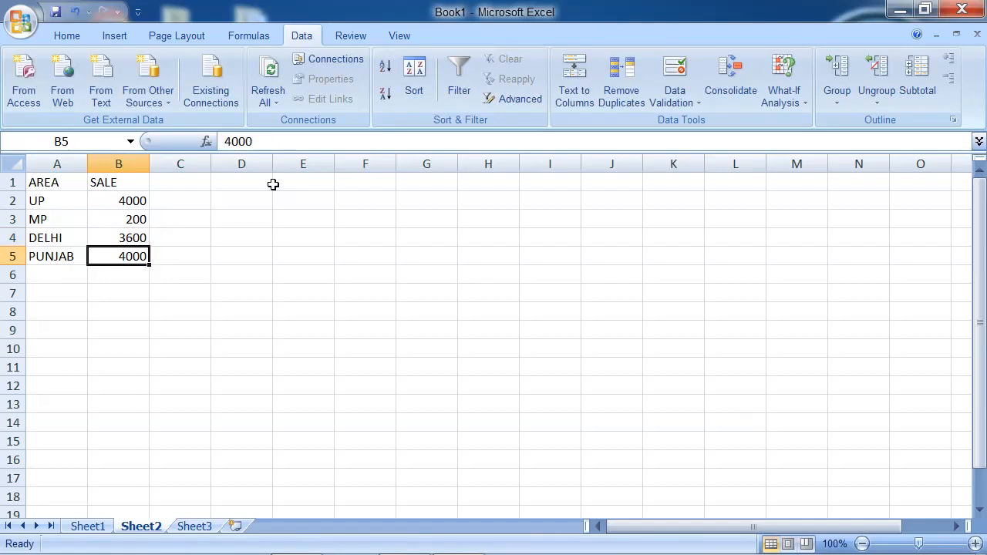
pyautogui.write('8')
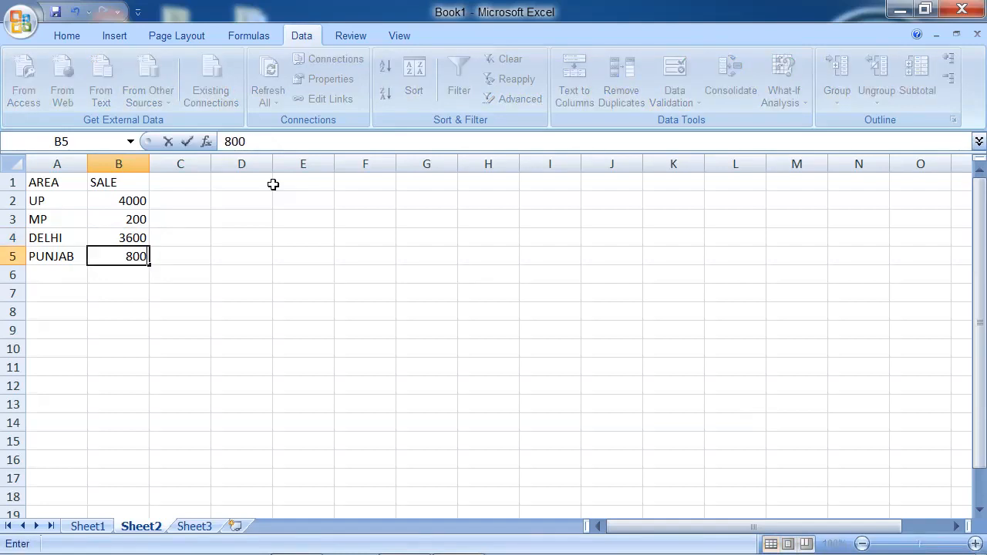
pyautogui.write('00')
pyautogui.click(303, 249)
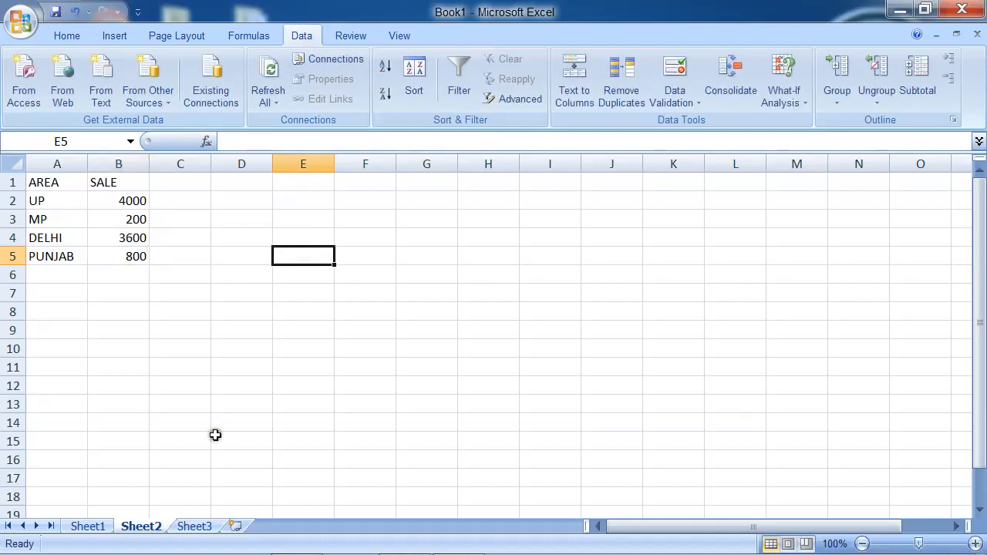
# Step: On Sheet3, change the SALE figures to 7000 for UP, 3000 for MP and 5000 for PUNJAB
pyautogui.click(195, 526)
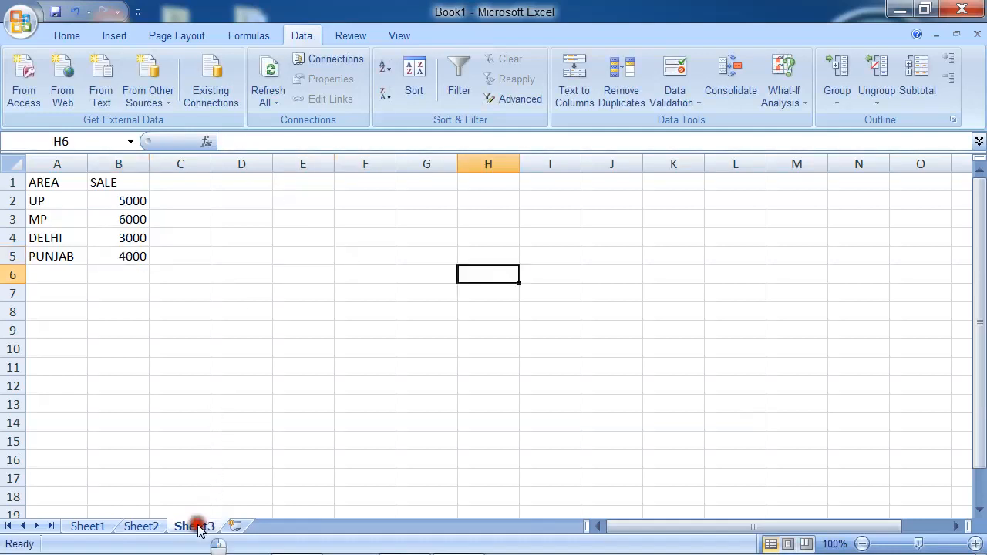
pyautogui.click(137, 200)
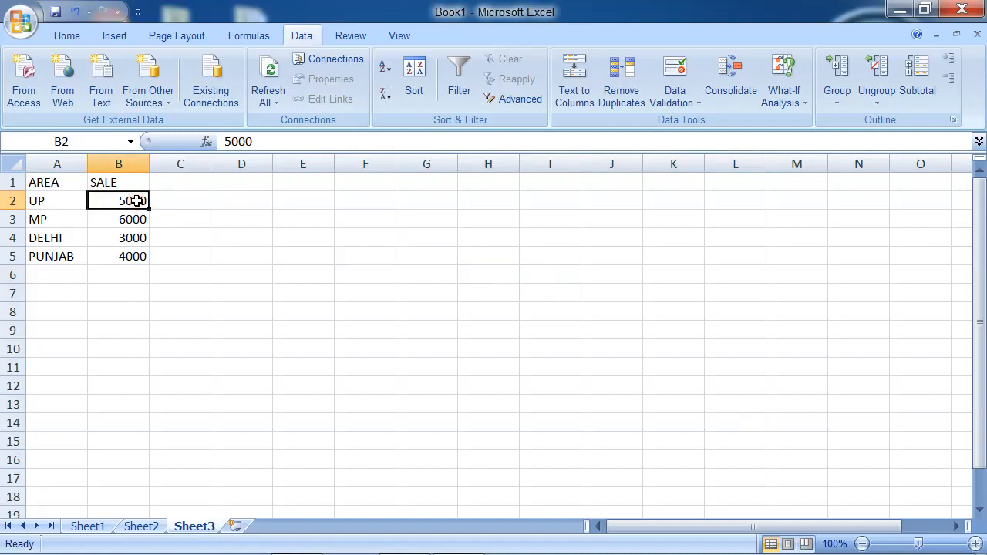
pyautogui.write('7')
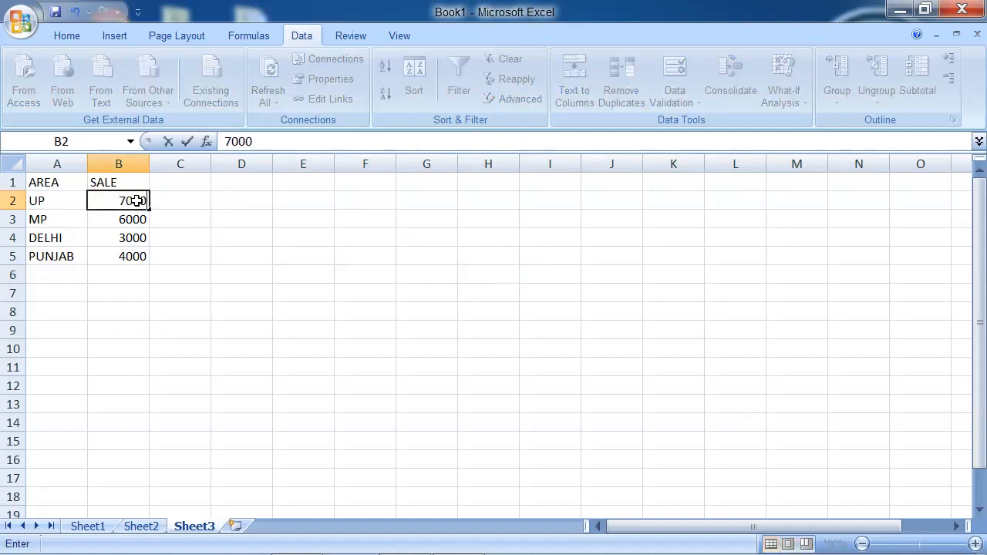
pyautogui.press('Return')
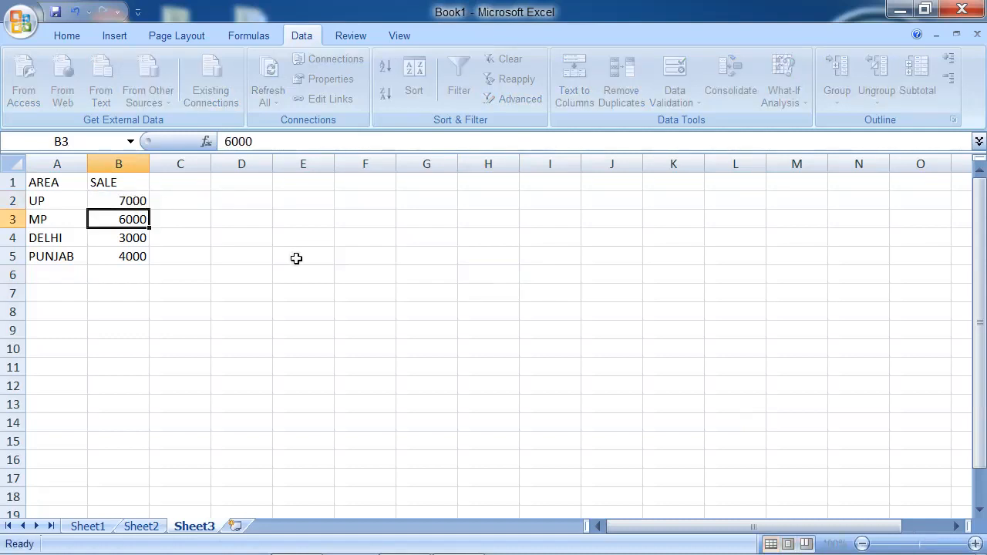
pyautogui.write('3')
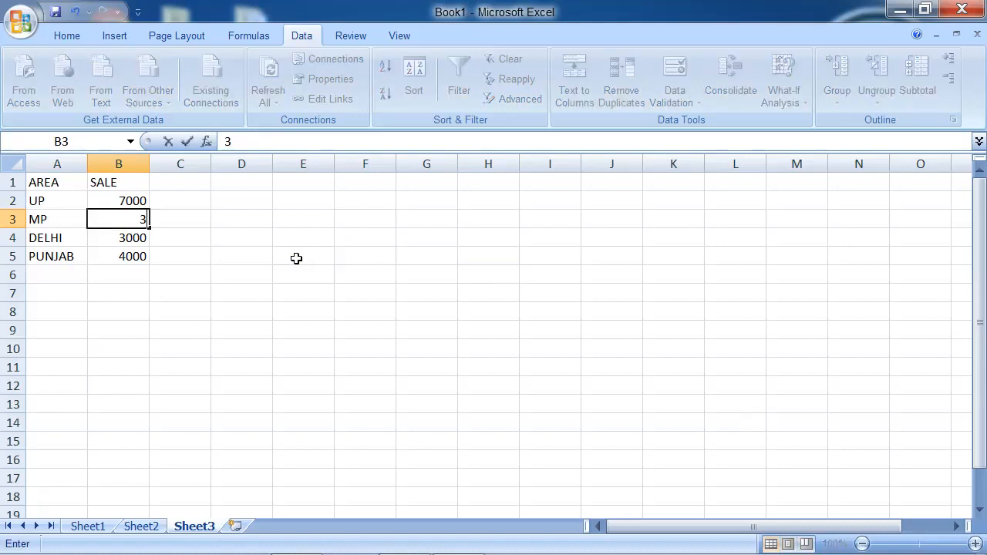
pyautogui.press('Return')
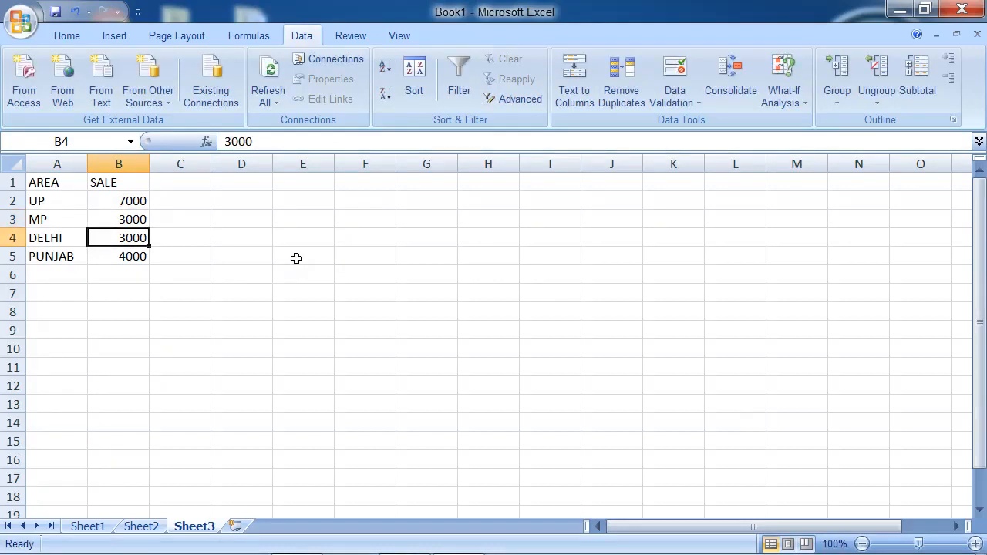
pyautogui.press('Return')
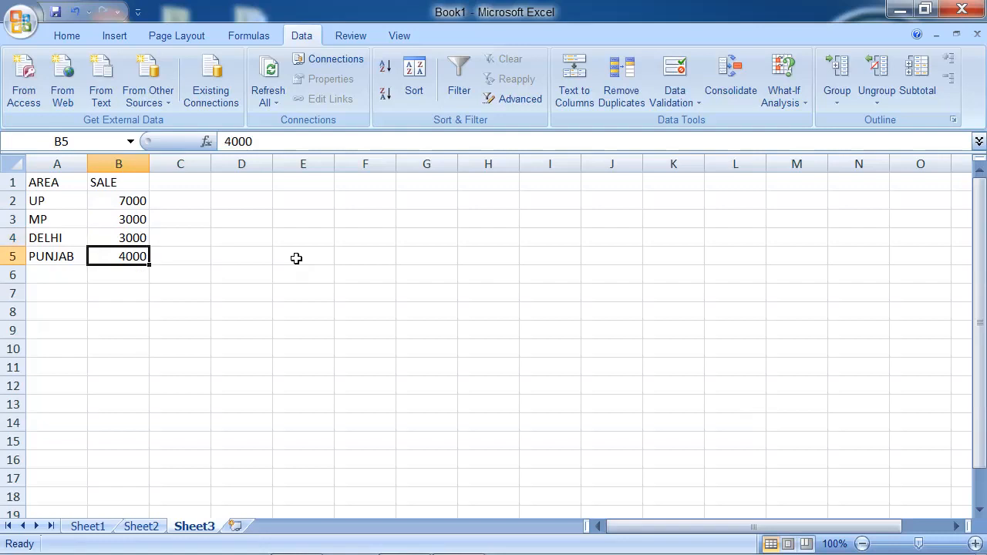
pyautogui.write('5000')
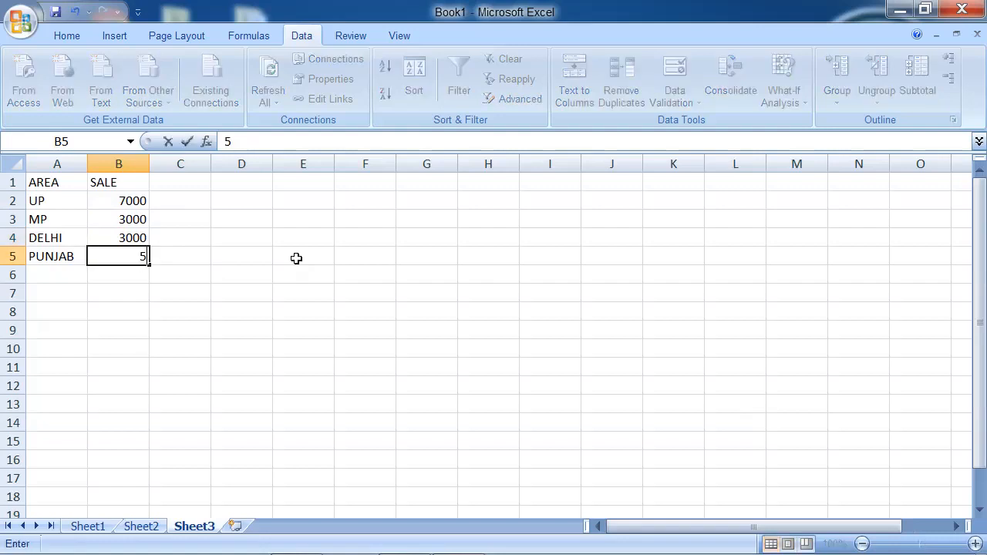
pyautogui.click(300, 317)
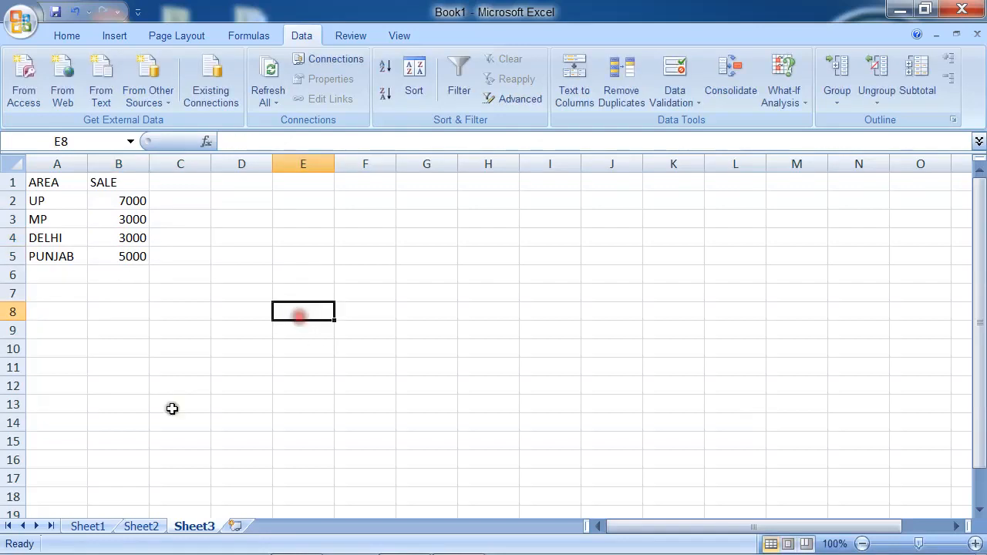
# Step: Rename the worksheet Sheet1 as JAN
pyautogui.click(106, 527)
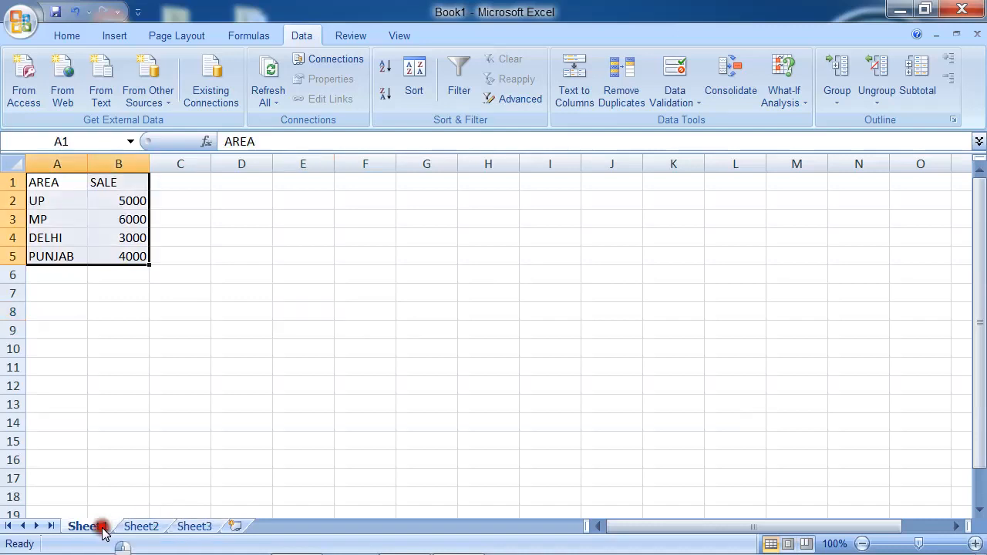
pyautogui.rightClick(100, 527)
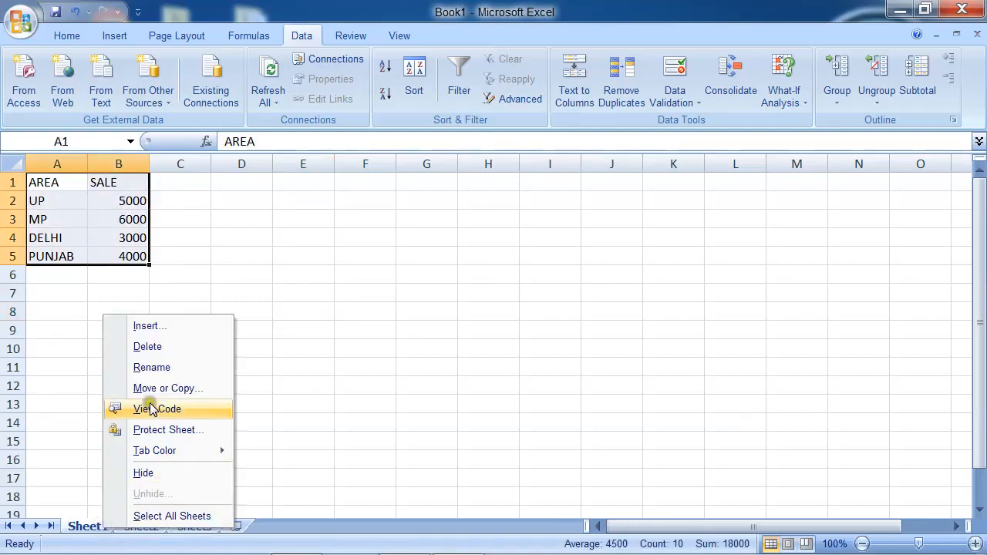
pyautogui.click(73, 375)
pyautogui.rightClick(93, 526)
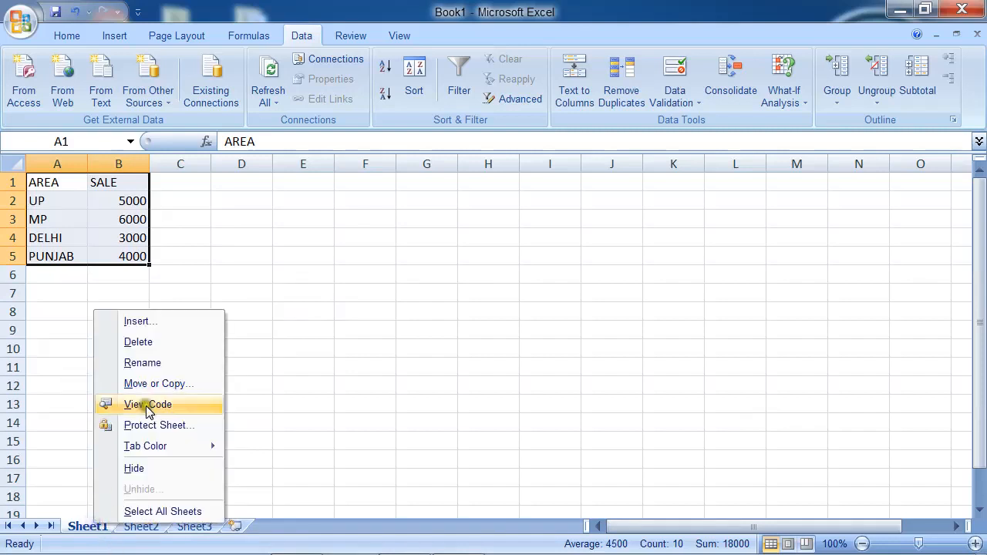
pyautogui.click(154, 363)
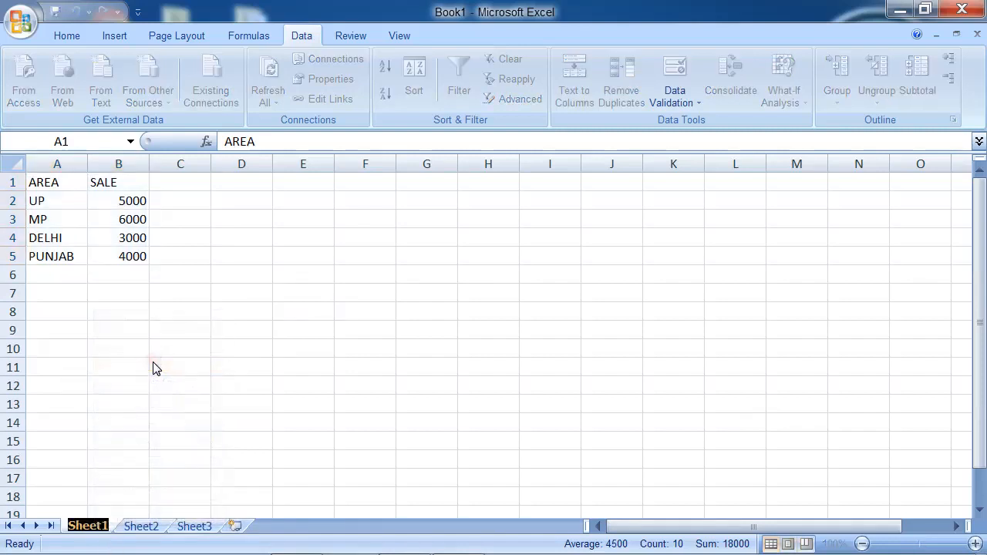
pyautogui.write('JAN')
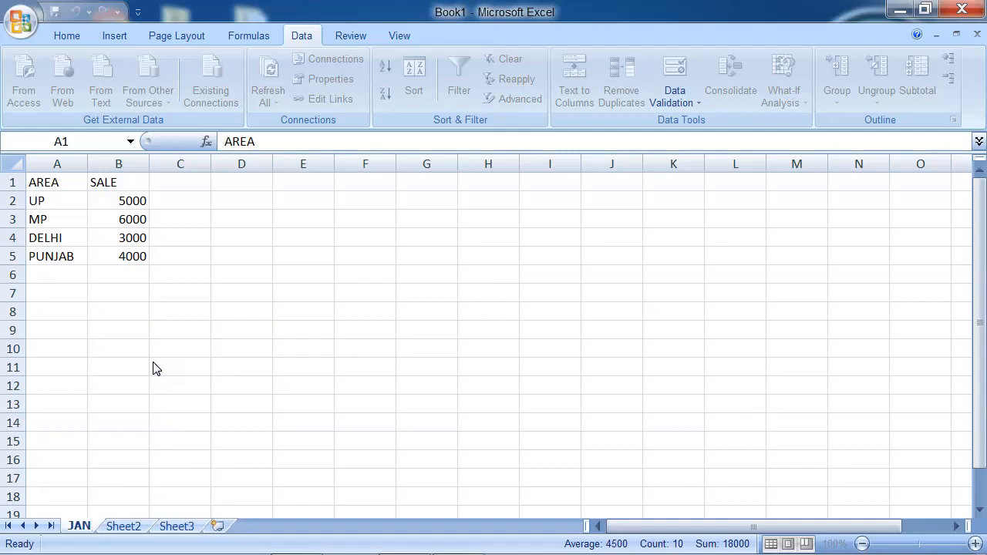
# Step: Rename the worksheet Sheet2 as FEB
pyautogui.rightClick(125, 525)
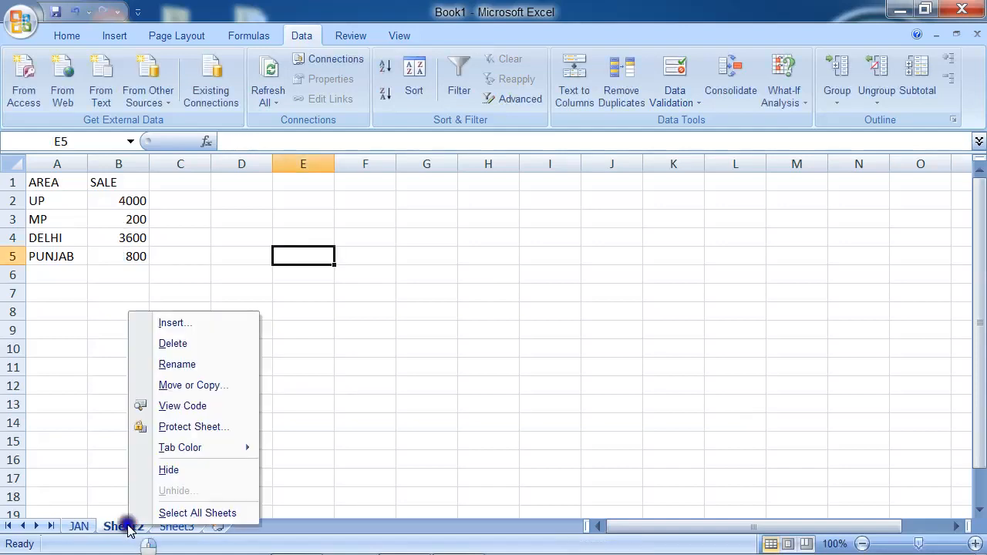
pyautogui.click(202, 365)
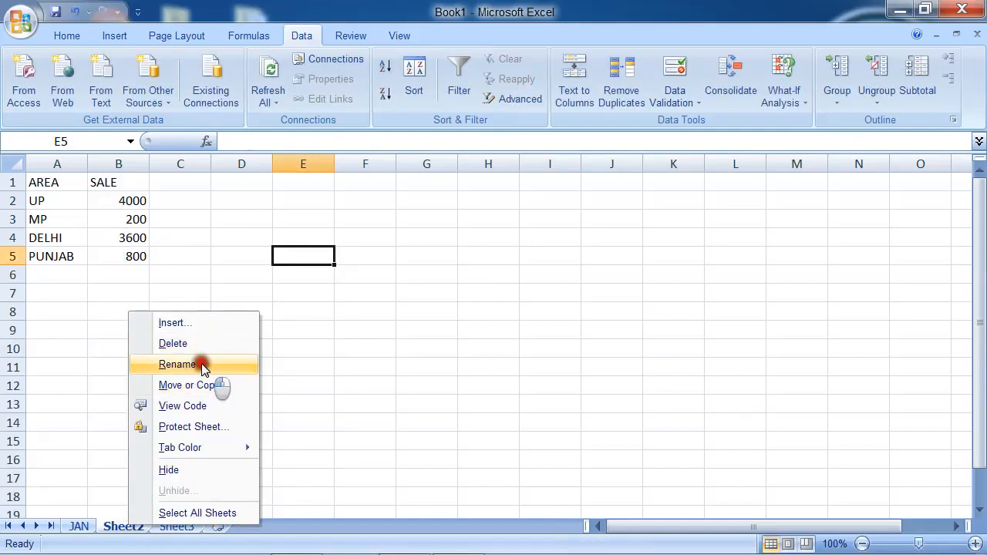
pyautogui.write('E')
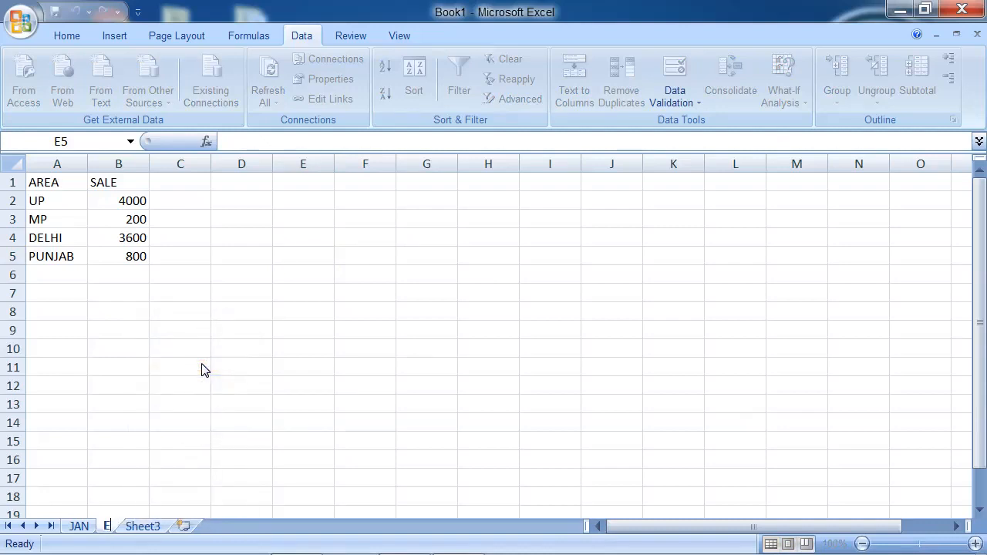
pyautogui.write('EB')
pyautogui.press('Return')
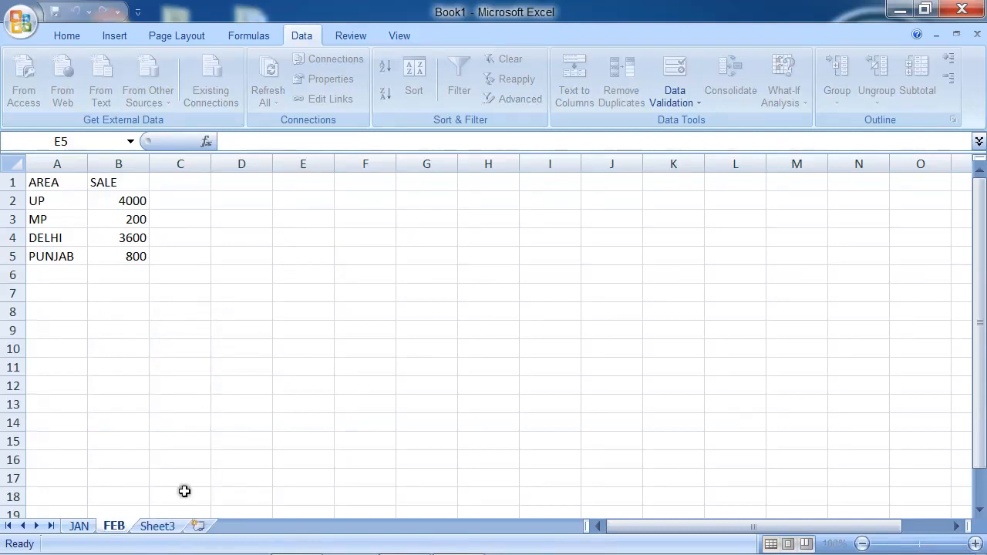
# Step: Rename the worksheet Sheet3 as MARCH
pyautogui.click(159, 527)
pyautogui.rightClick(159, 529)
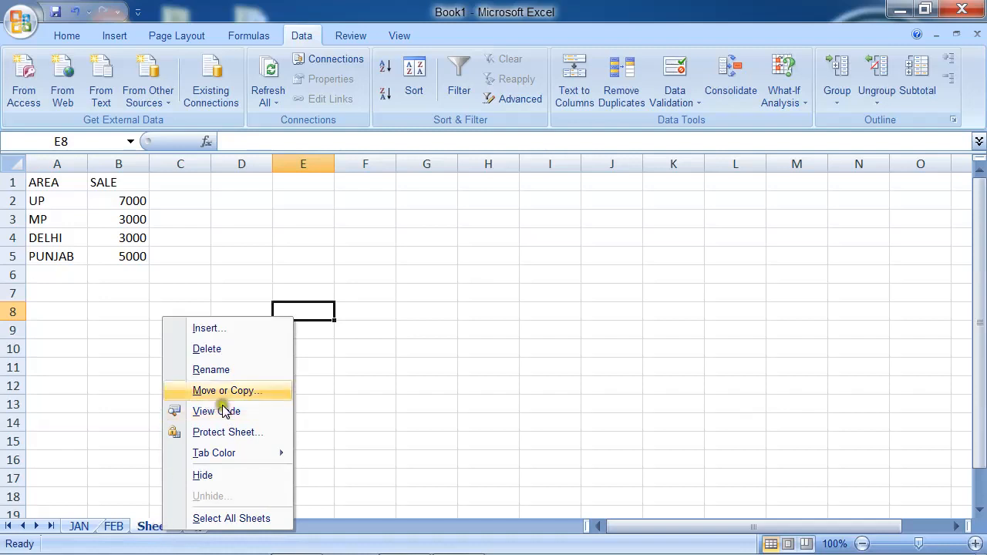
pyautogui.click(231, 369)
pyautogui.write('MARCH')
# Step: Rename the worksheet Sheet4 as APRIL
pyautogui.click(198, 527)
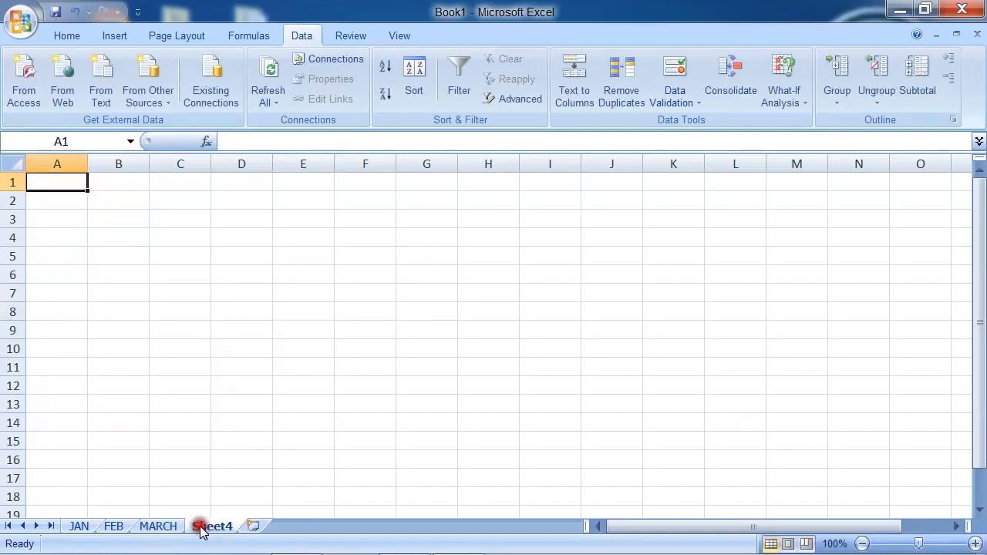
pyautogui.rightClick(217, 528)
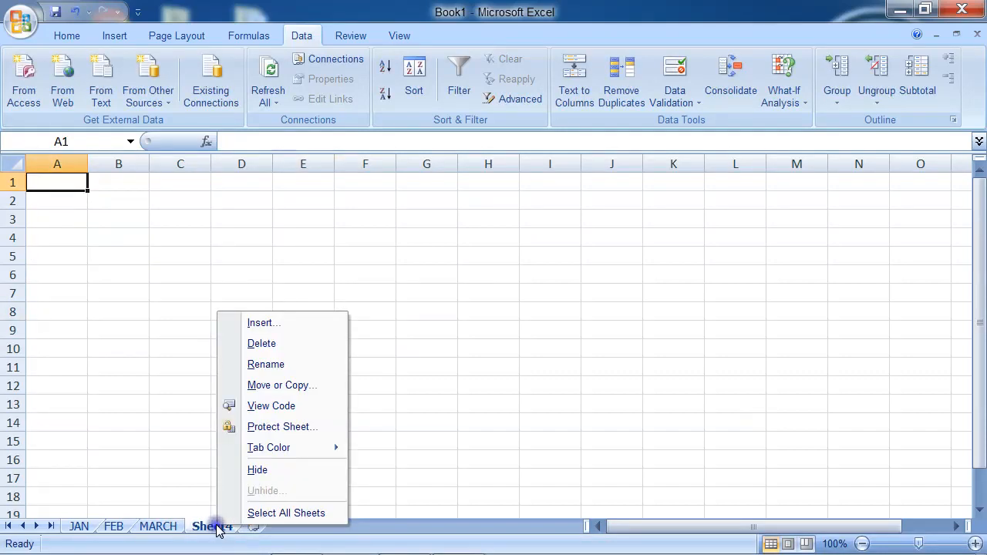
pyautogui.click(112, 488)
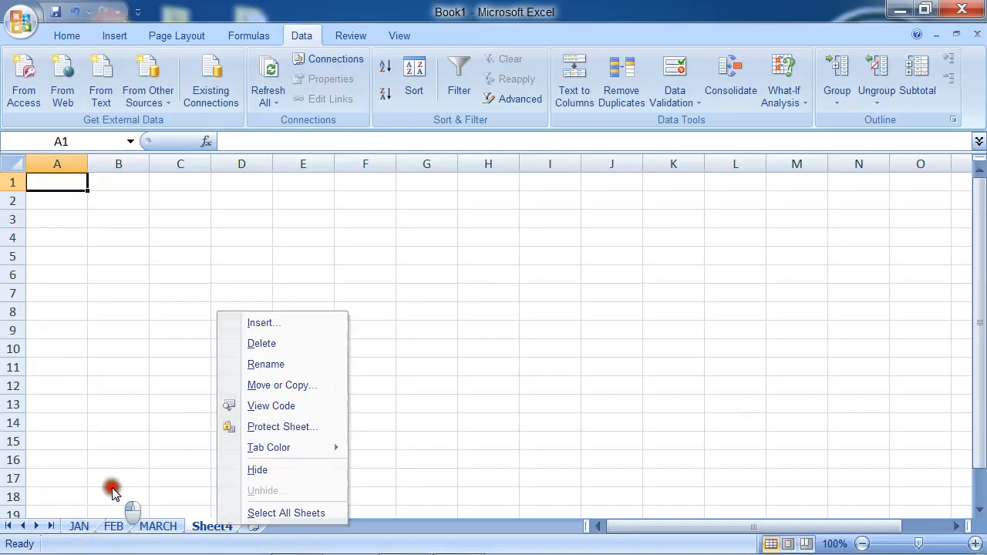
pyautogui.rightClick(215, 530)
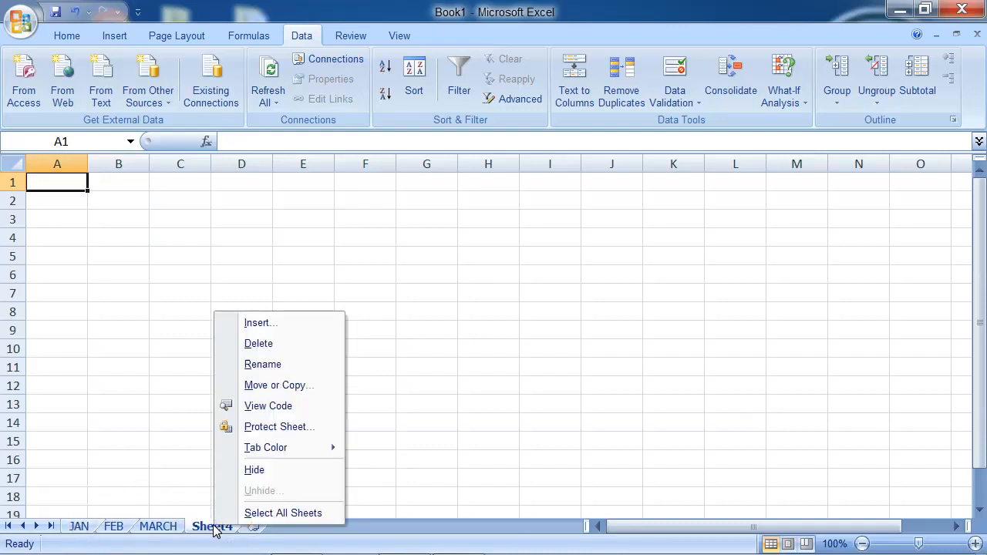
pyautogui.click(266, 369)
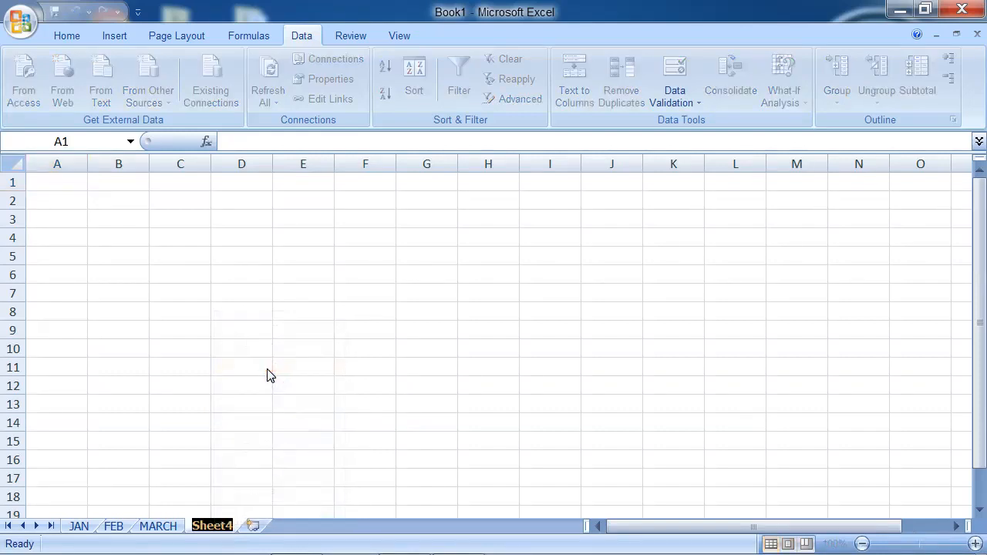
pyautogui.write('APRIL')
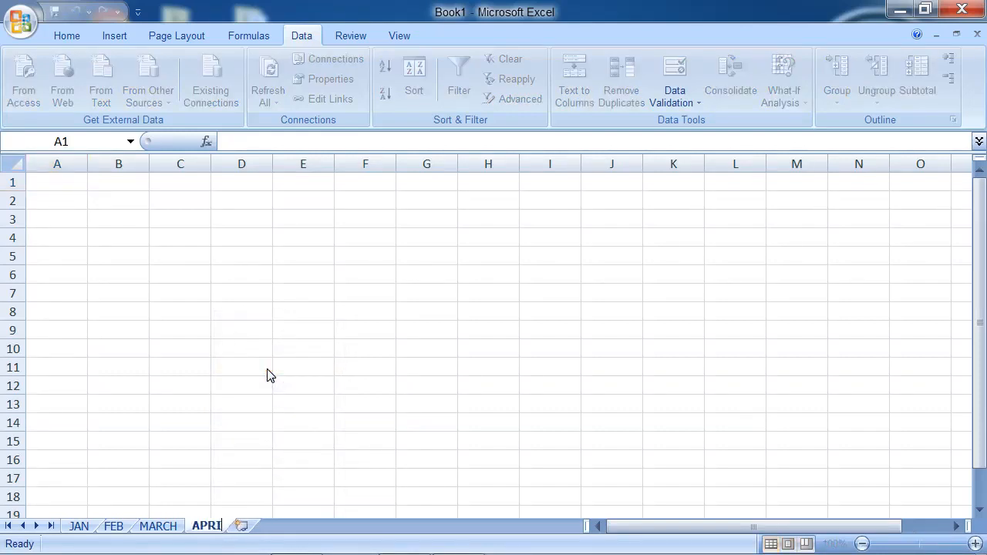
pyautogui.click(244, 385)
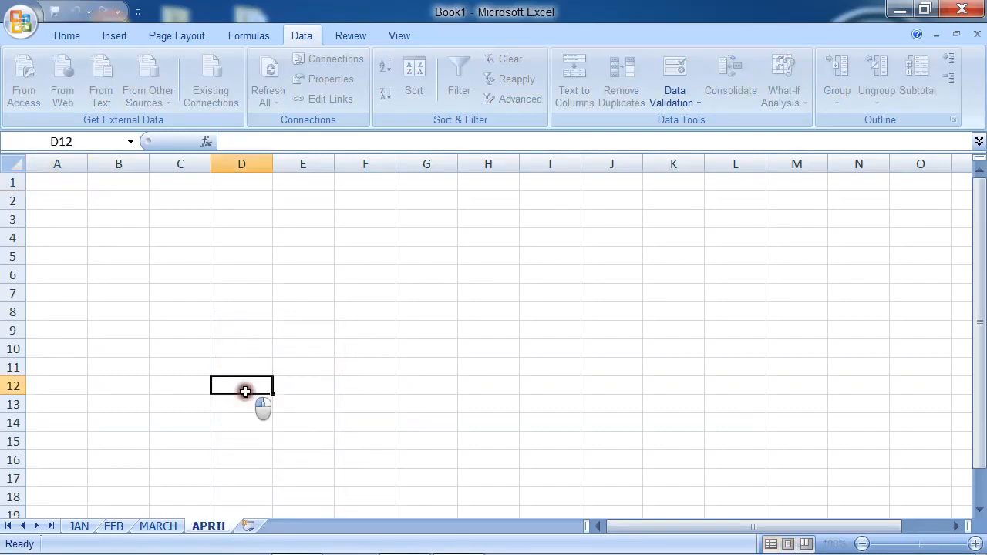
# Step: Review the sales tables on JAN, FEB and MARCH, then return to the blank APRIL sheet
pyautogui.click(79, 525)
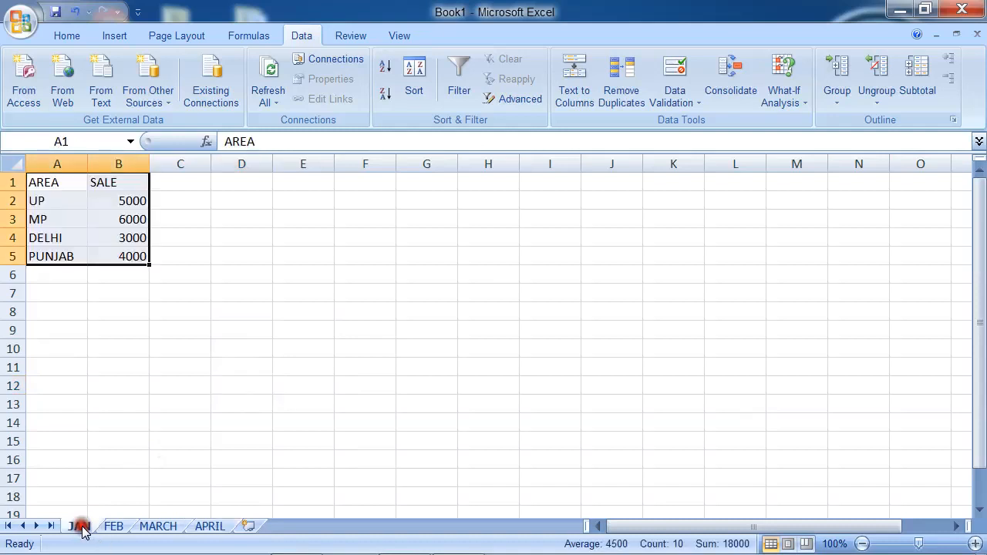
pyautogui.click(123, 420)
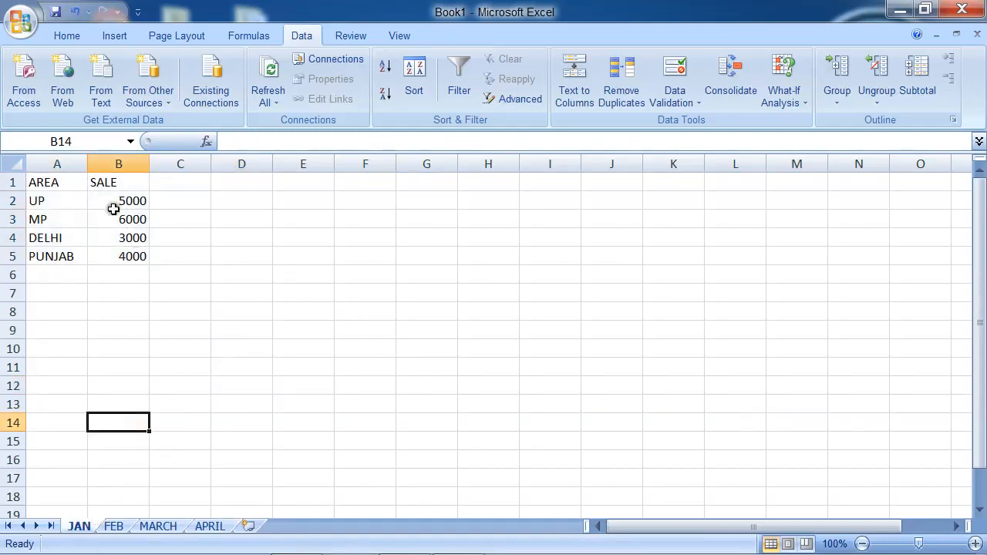
pyautogui.click(114, 528)
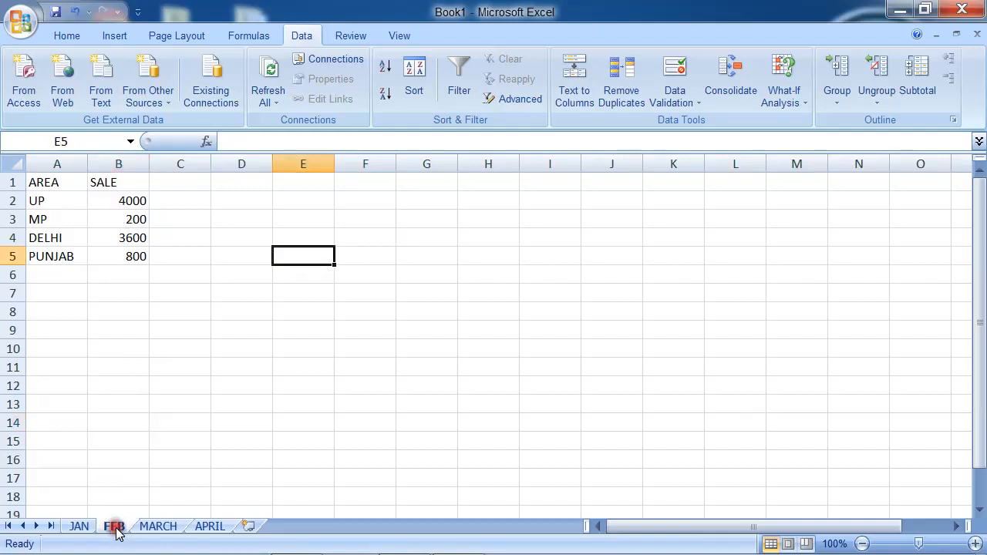
pyautogui.click(155, 526)
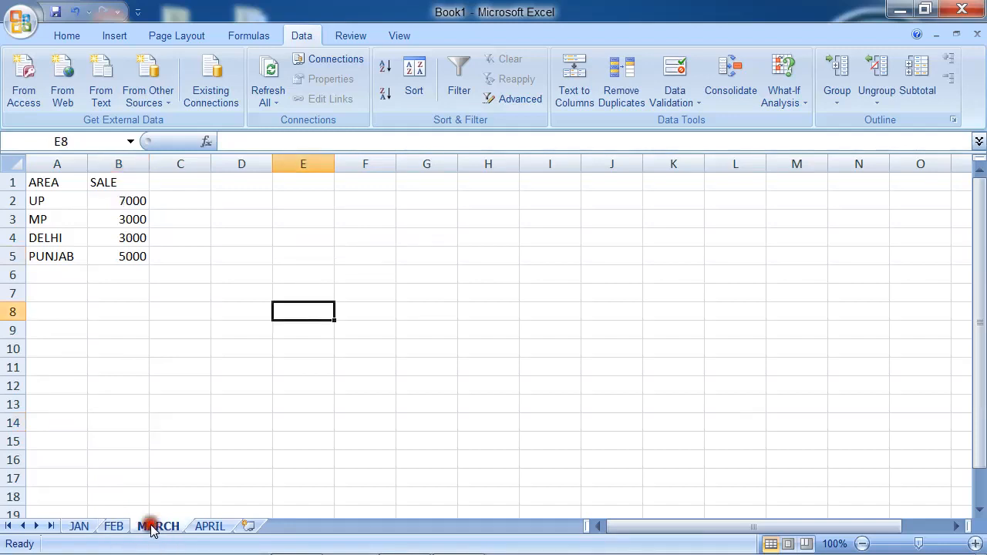
pyautogui.click(209, 528)
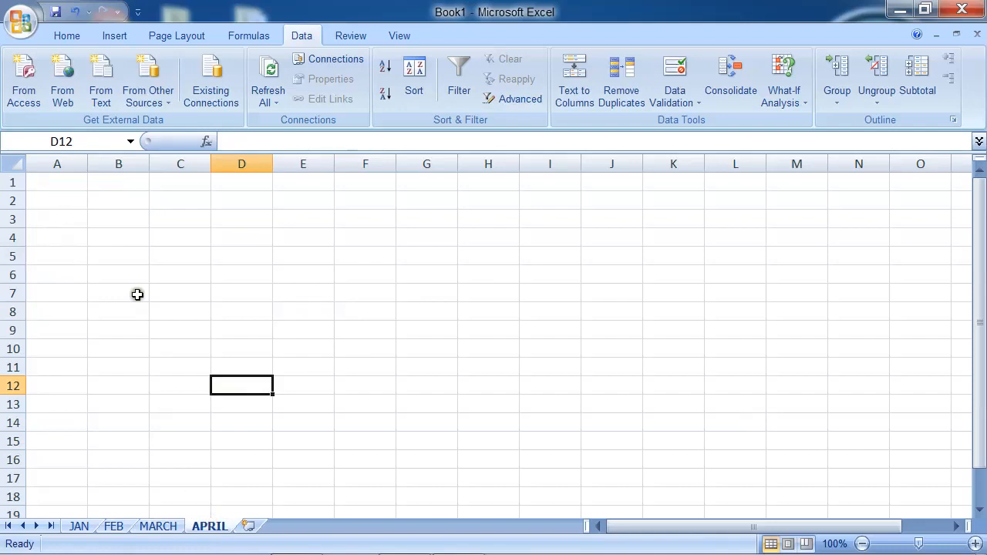
# Step: Start a Sum consolidation at cell A1 of APRIL and add JAN!$A$1:$B$5 as its first reference
pyautogui.click(59, 184)
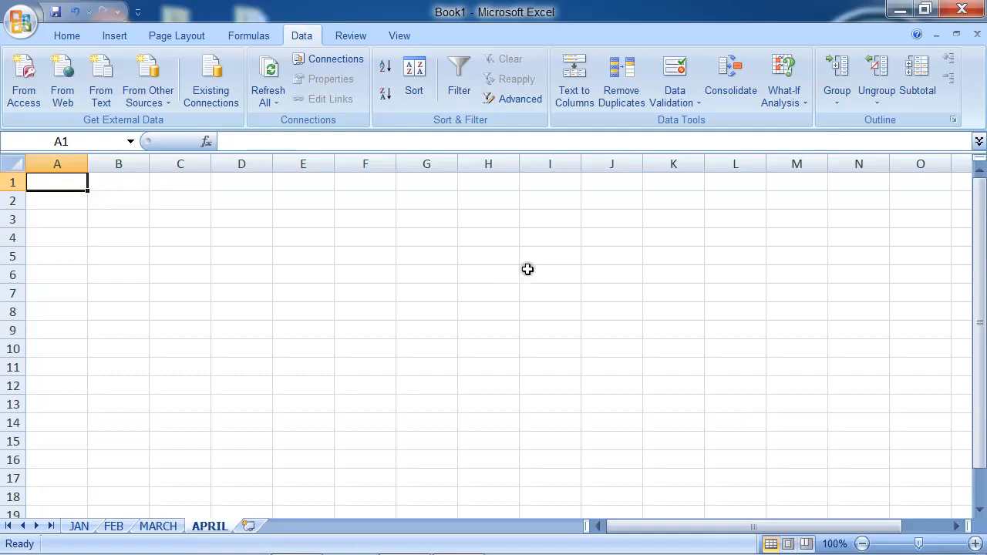
pyautogui.click(735, 93)
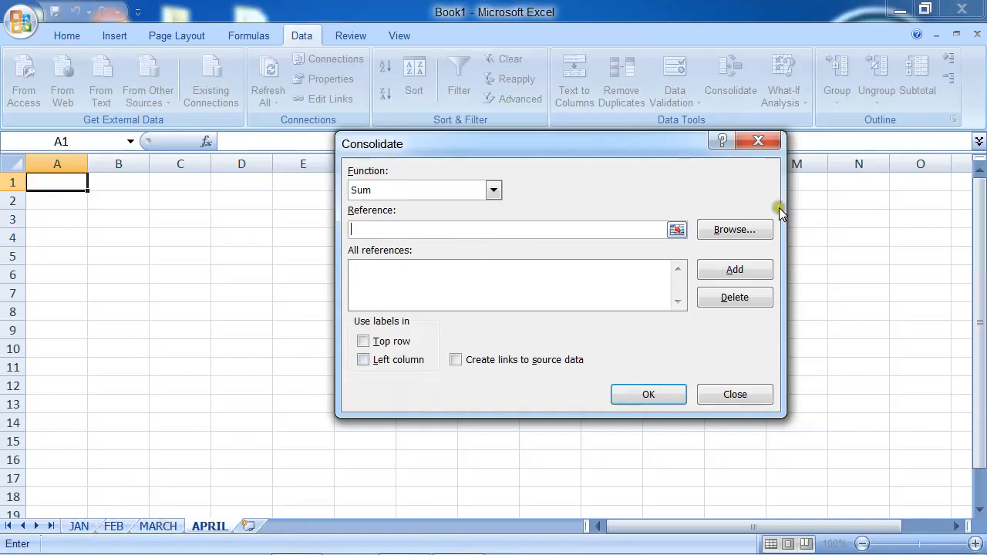
pyautogui.click(676, 231)
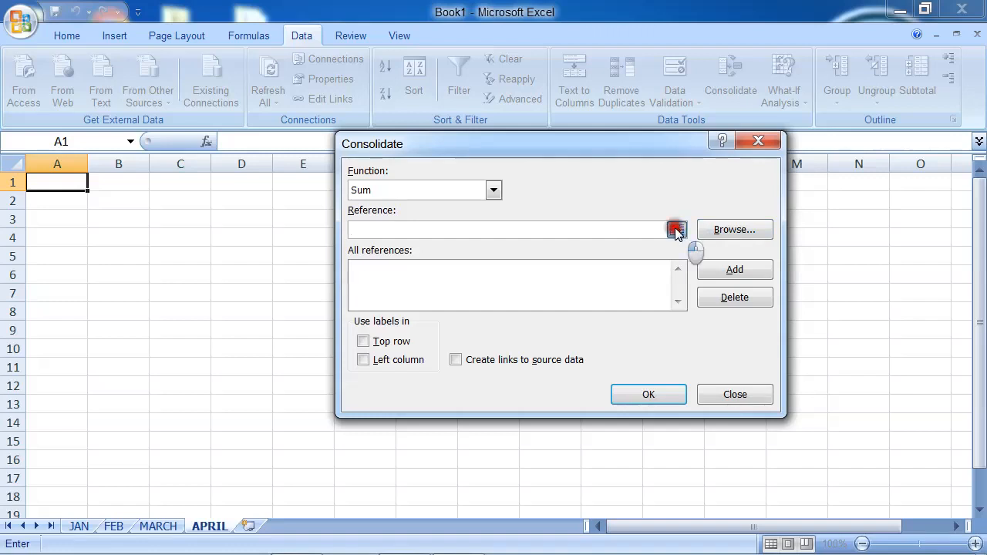
pyautogui.click(79, 525)
pyautogui.moveTo(54, 182); pyautogui.dragTo(116, 252)
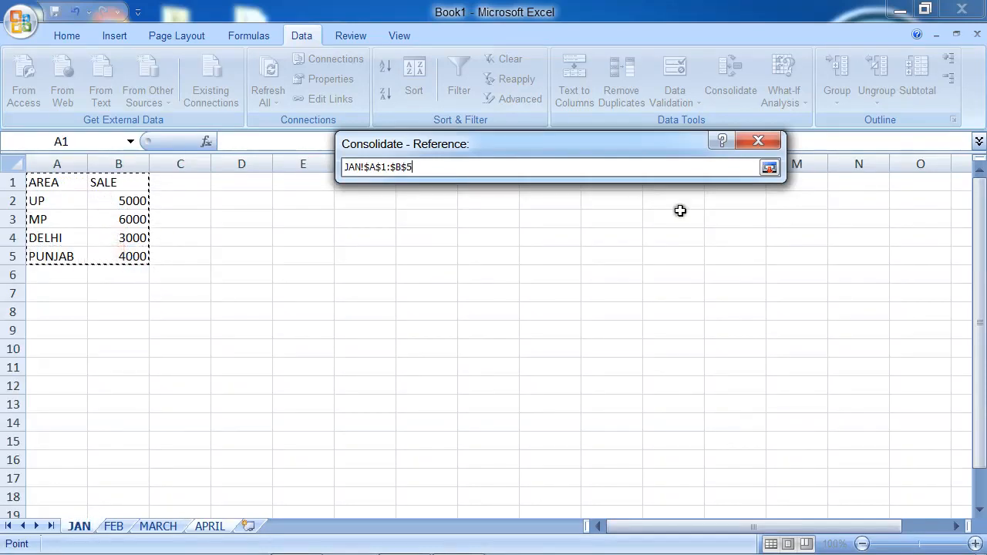
pyautogui.click(769, 168)
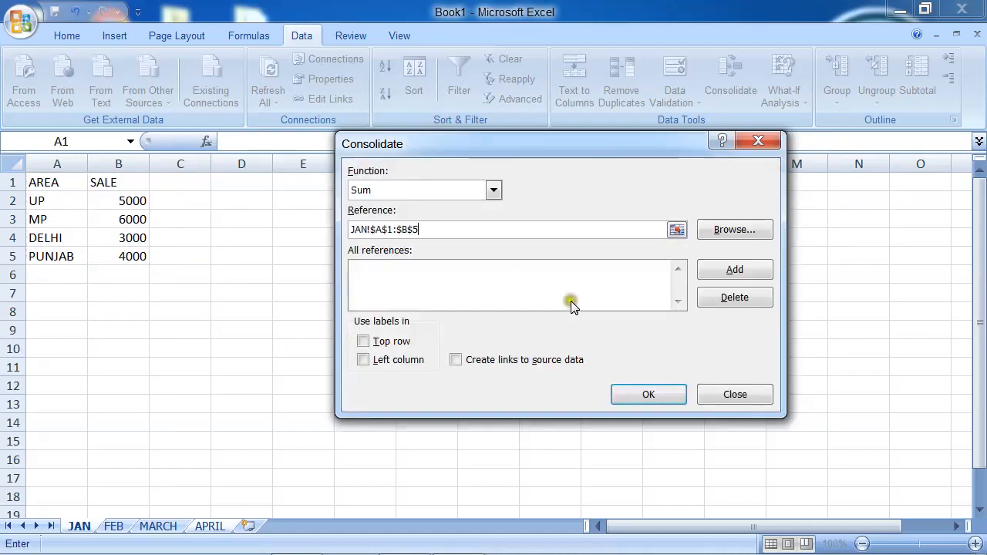
pyautogui.click(734, 267)
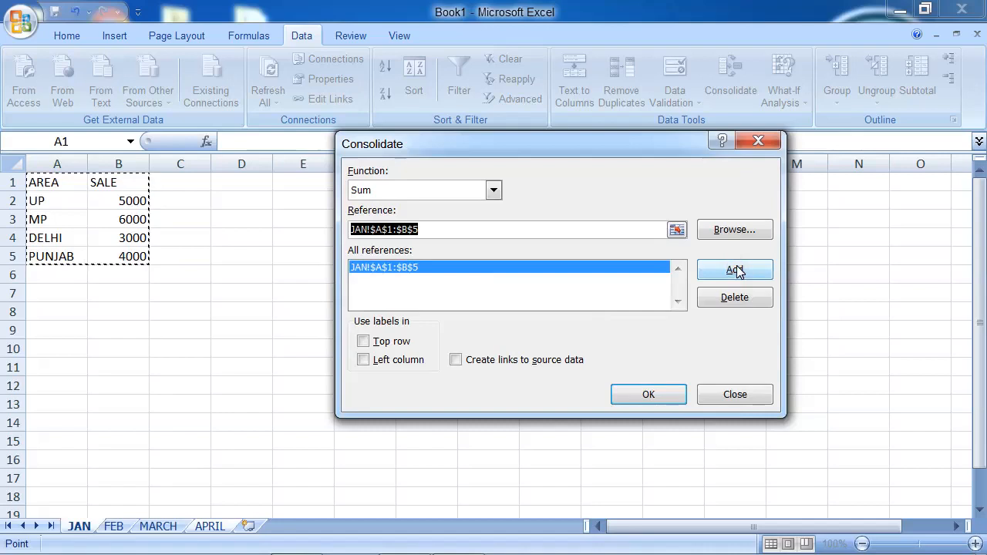
# Step: Add the ranges FEB!$A$1:$B$5 and MARCH!$A$1:$B$5 to the consolidation references
pyautogui.click(114, 526)
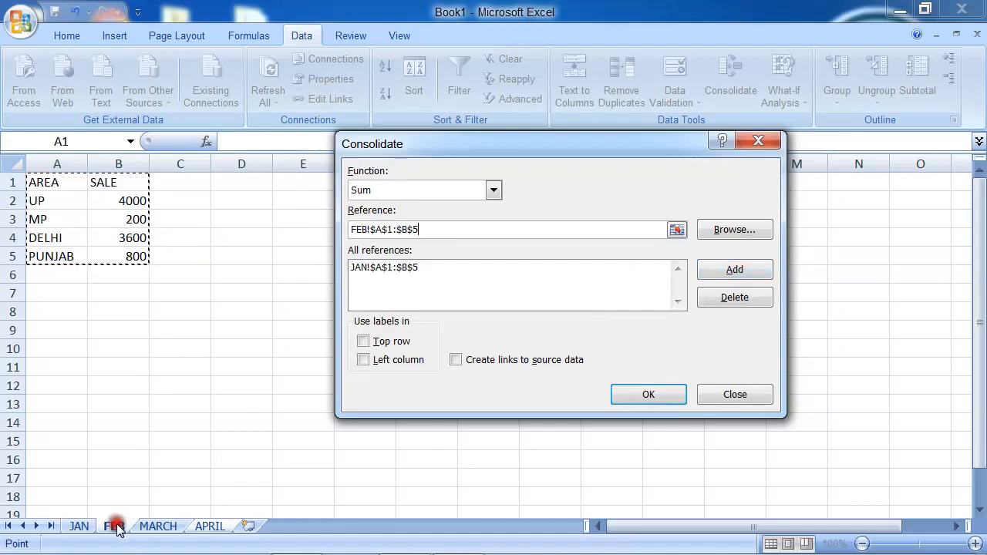
pyautogui.click(735, 269)
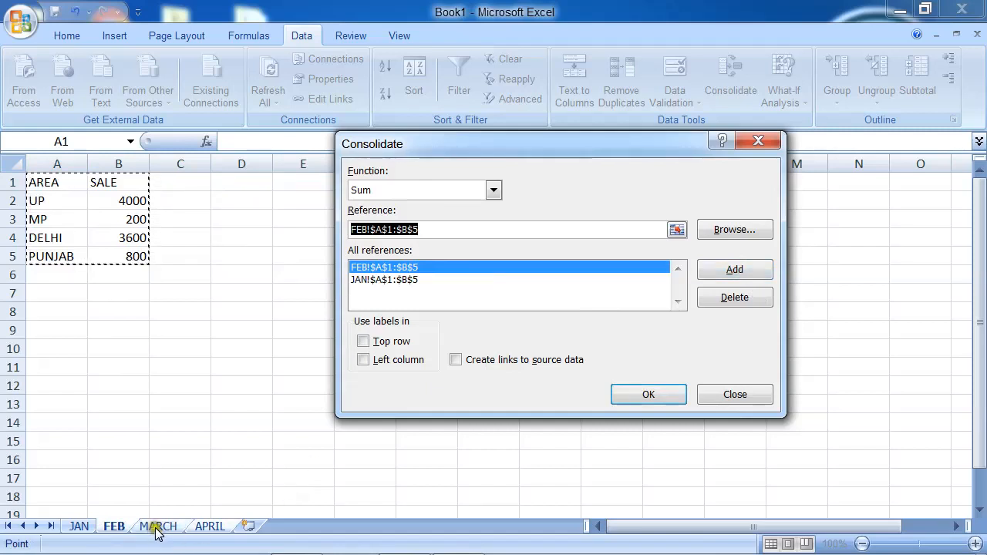
pyautogui.click(158, 526)
pyautogui.click(734, 269)
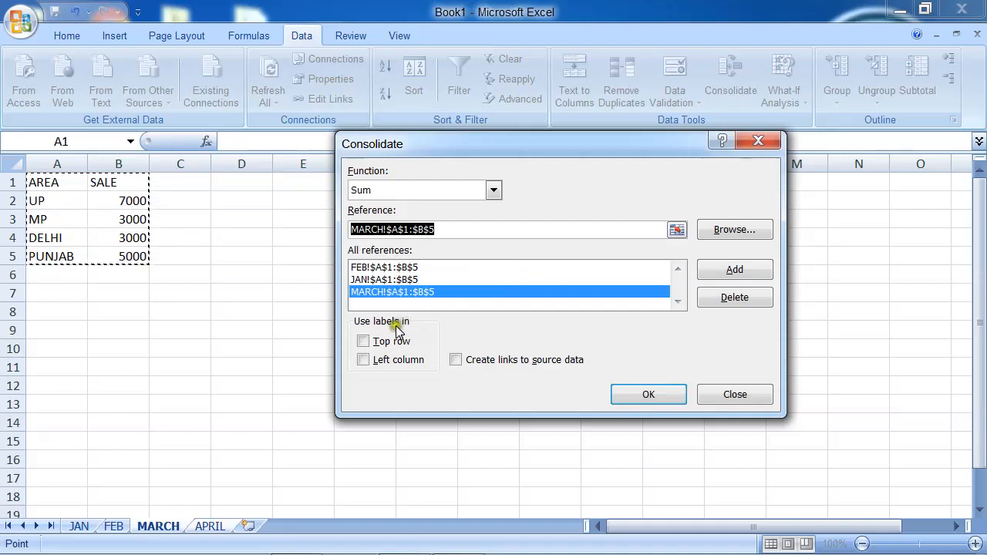
# Step: Consolidate the references onto APRIL using top row and left column labels, with links to the source data
pyautogui.click(363, 341)
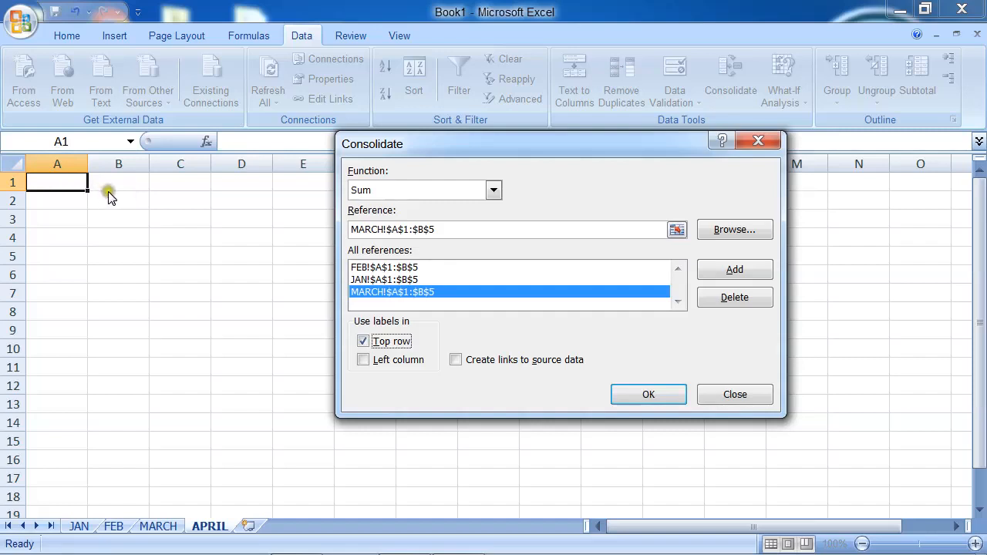
pyautogui.click(364, 360)
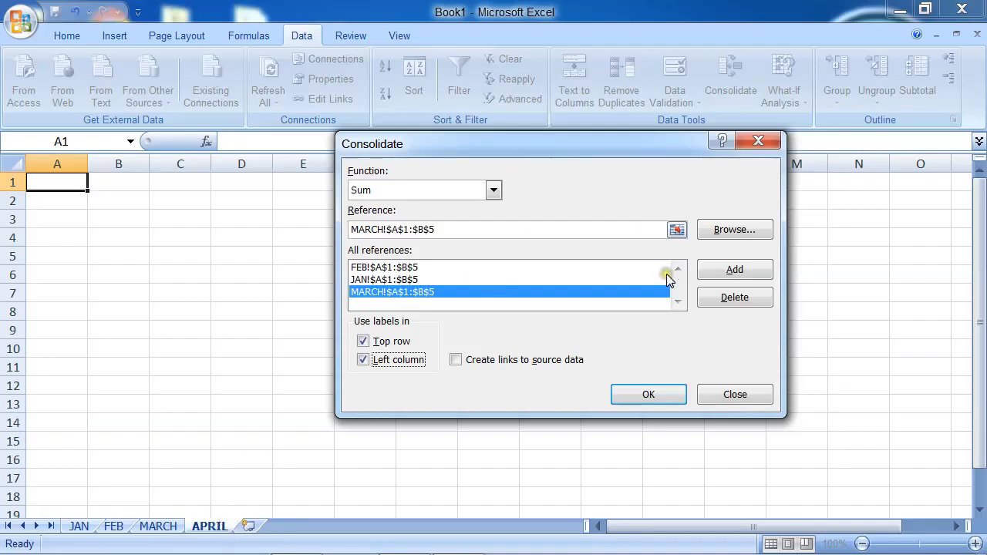
pyautogui.click(454, 359)
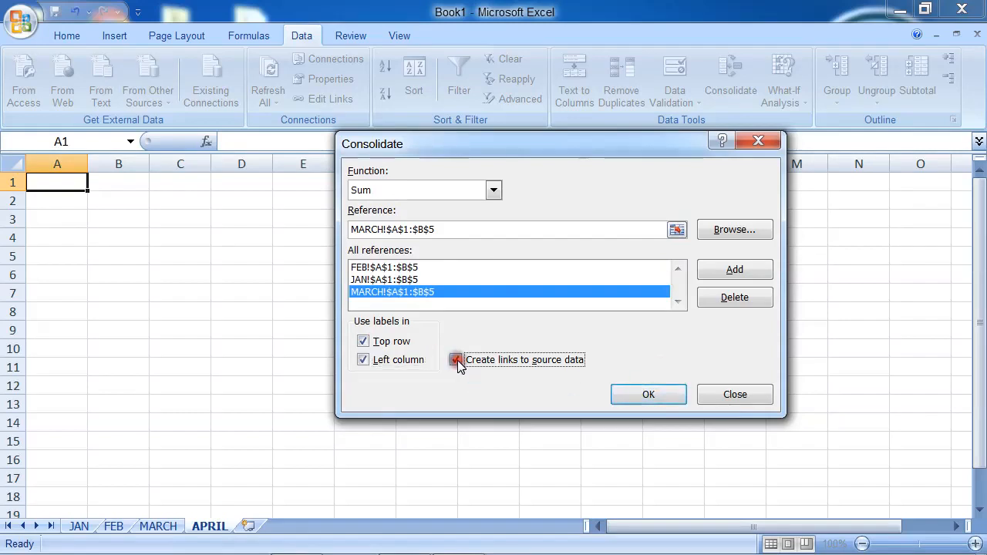
pyautogui.click(647, 395)
pyautogui.click(420, 270)
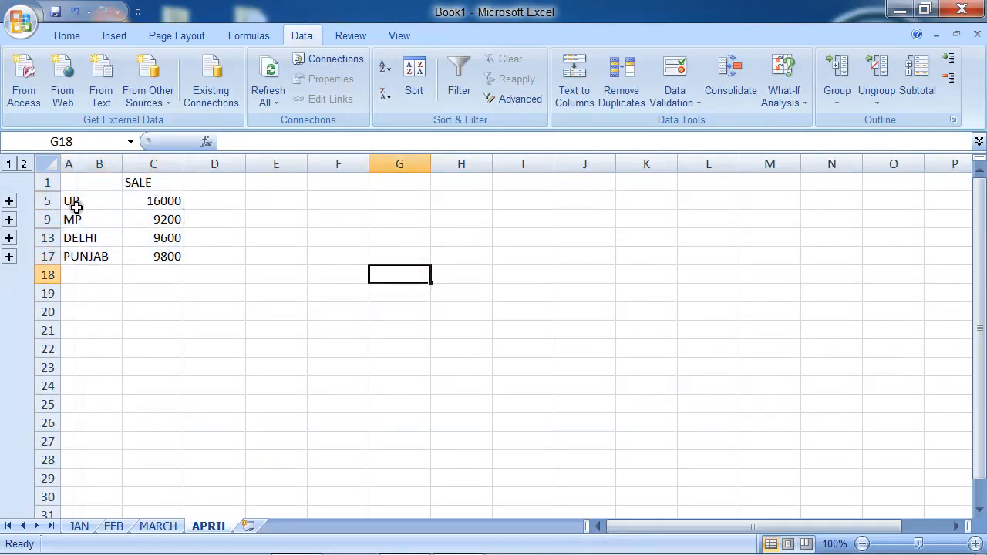
# Step: Compare the UP sales on JAN, FEB and MARCH with the consolidated UP total and its formula on APRIL
pyautogui.click(78, 526)
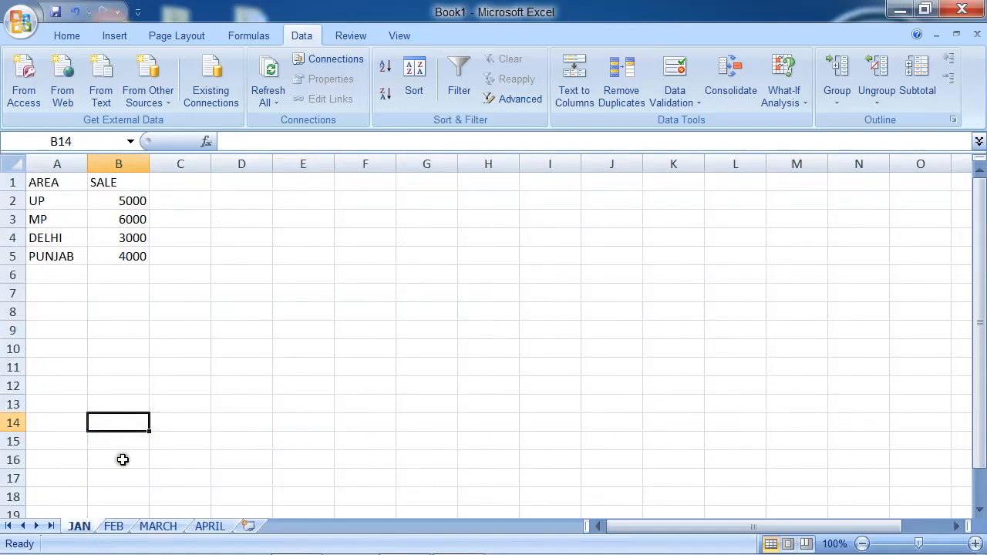
pyautogui.click(112, 525)
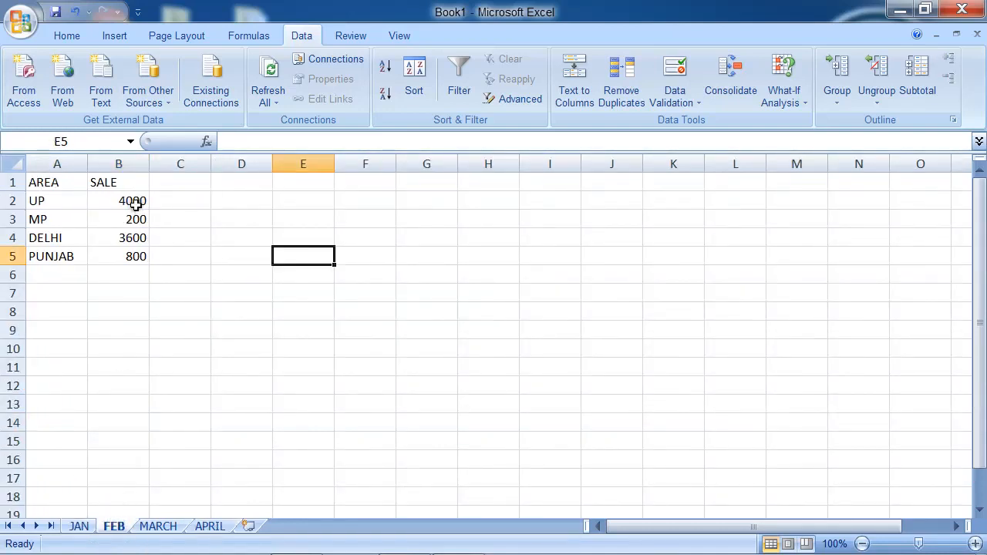
pyautogui.click(159, 526)
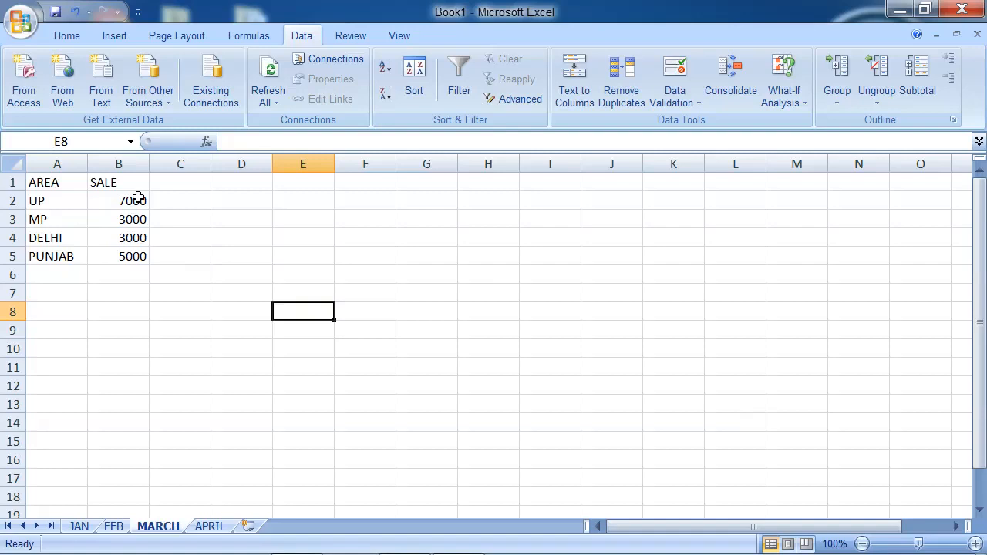
pyautogui.click(211, 526)
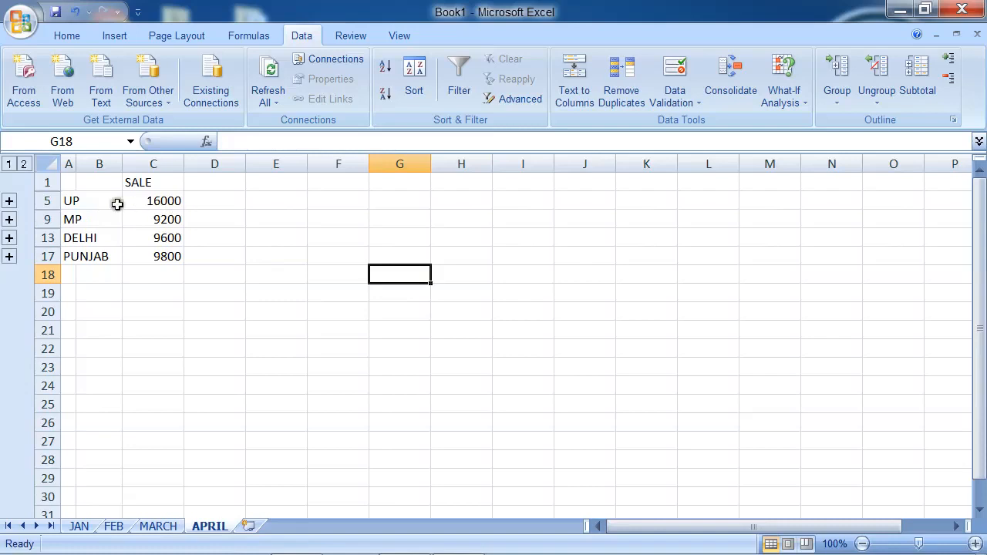
pyautogui.click(165, 200)
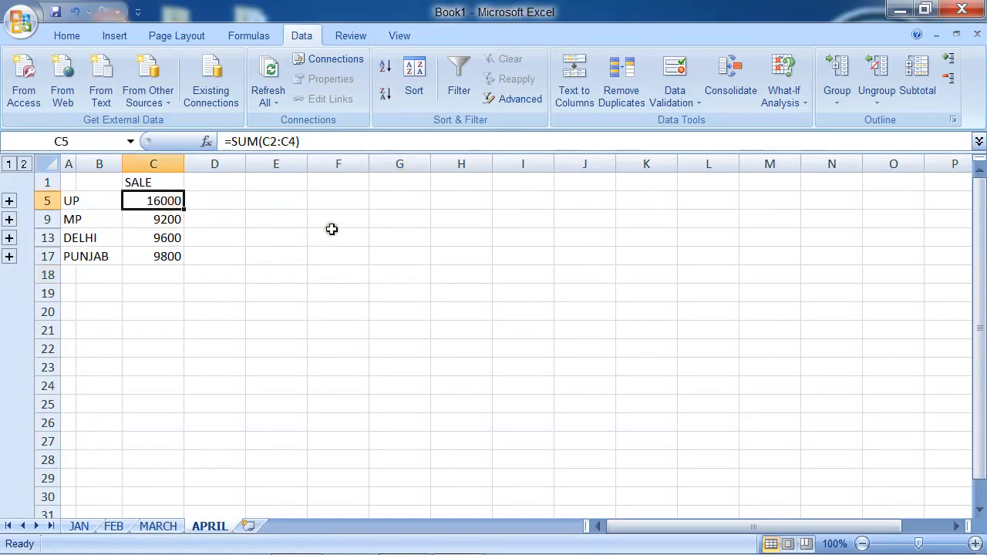
pyautogui.click(683, 199)
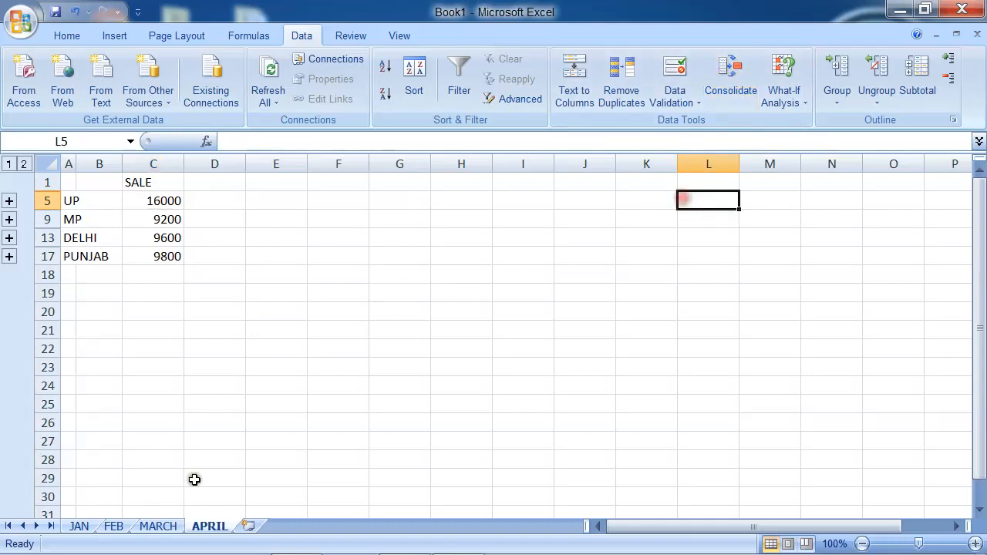
# Step: Go through the JAN and FEB sheets to MARCH and enter 7000 in its cell H4
pyautogui.click(86, 528)
pyautogui.click(114, 527)
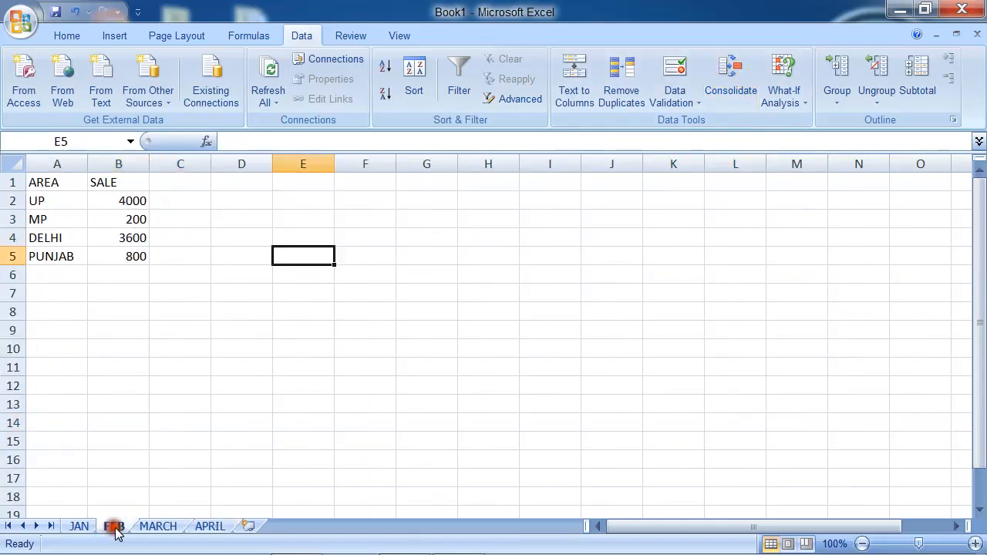
pyautogui.click(171, 526)
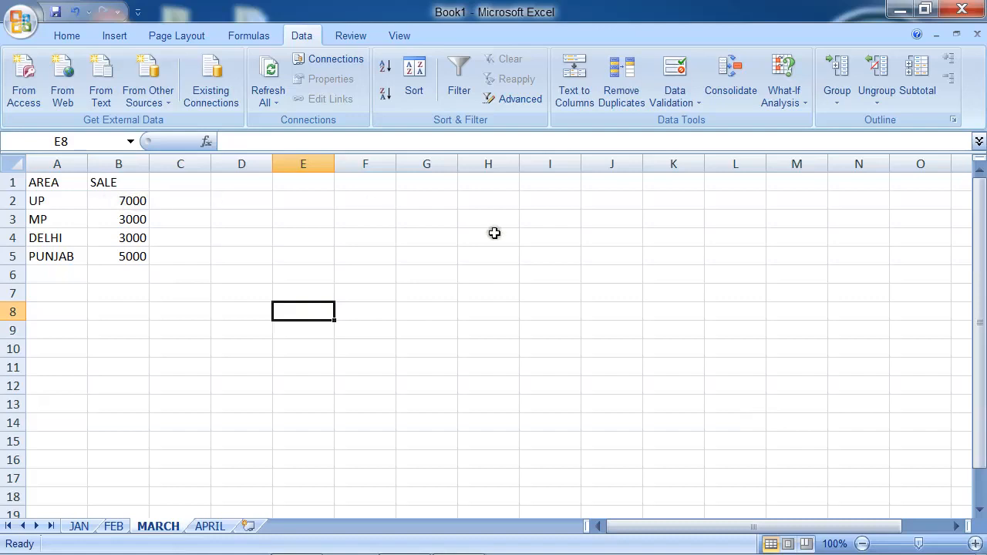
pyautogui.click(470, 233)
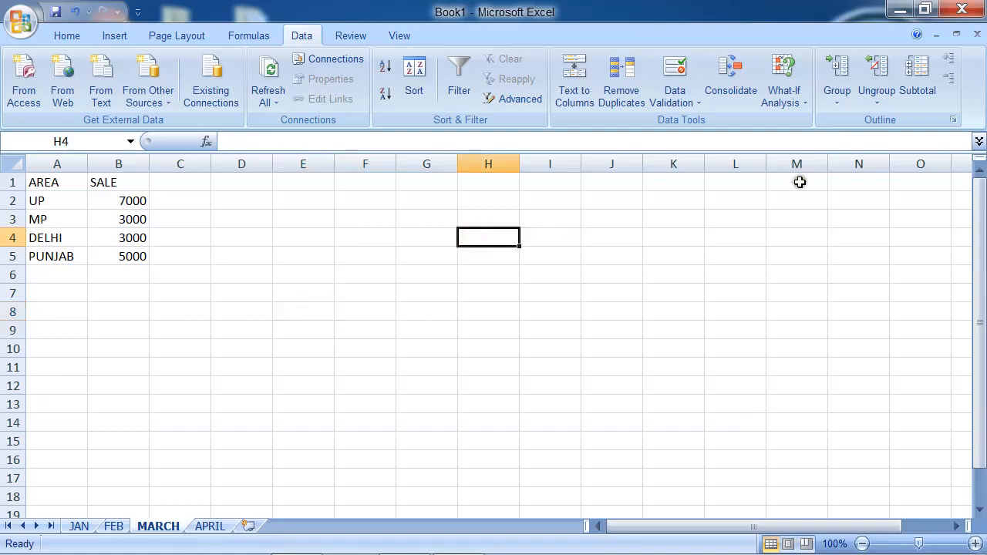
pyautogui.write('7000')
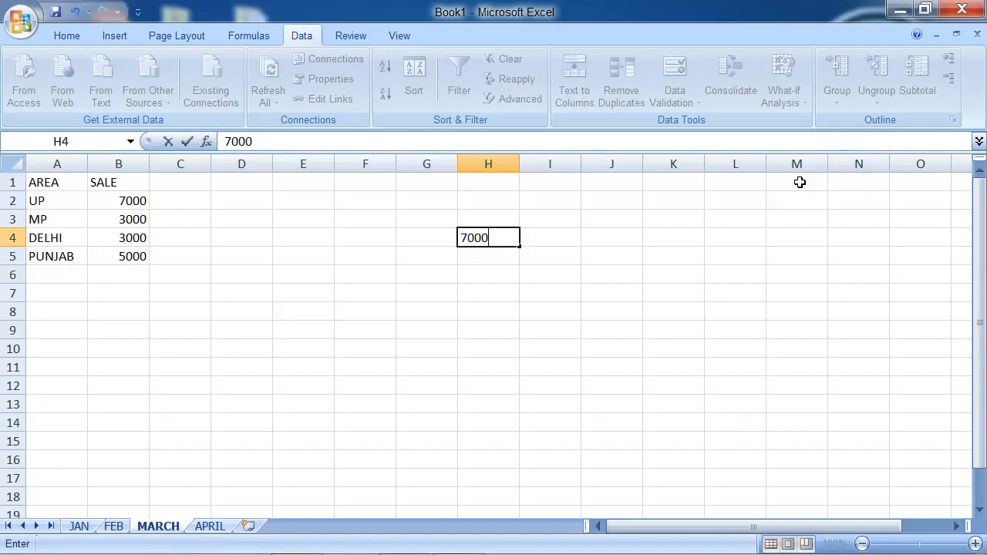
pyautogui.click(551, 367)
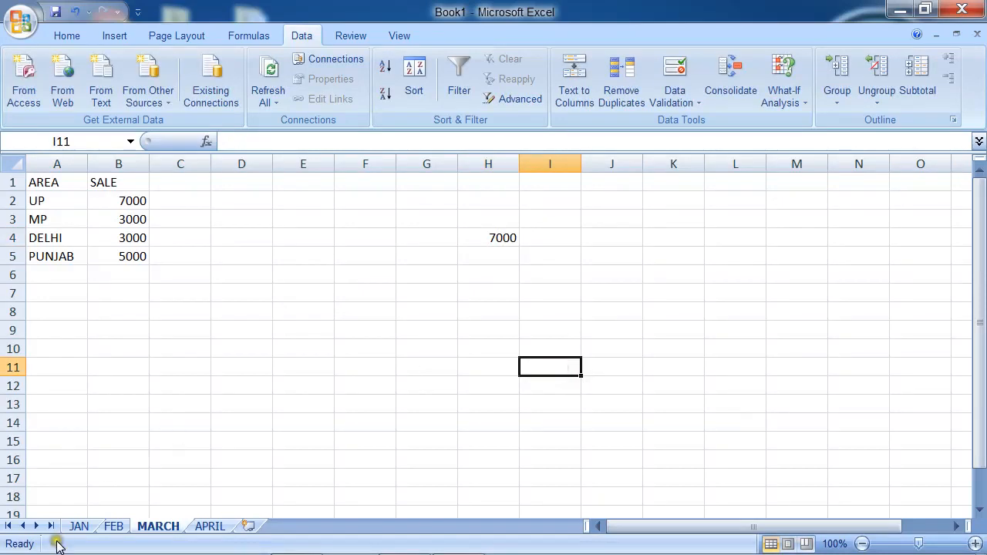
# Step: Set the UP sale in cell B2 of the JAN sheet to 1000
pyautogui.click(78, 527)
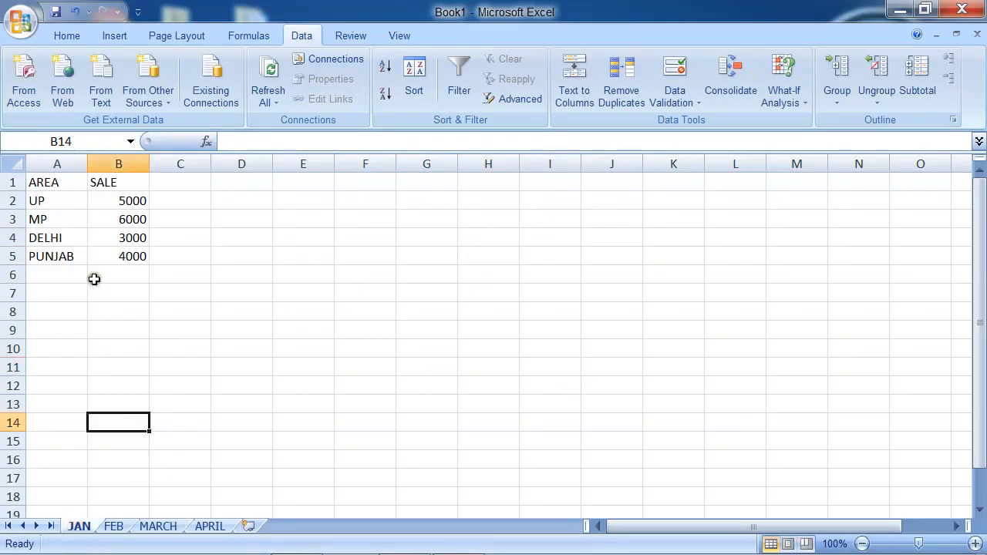
pyautogui.click(119, 201)
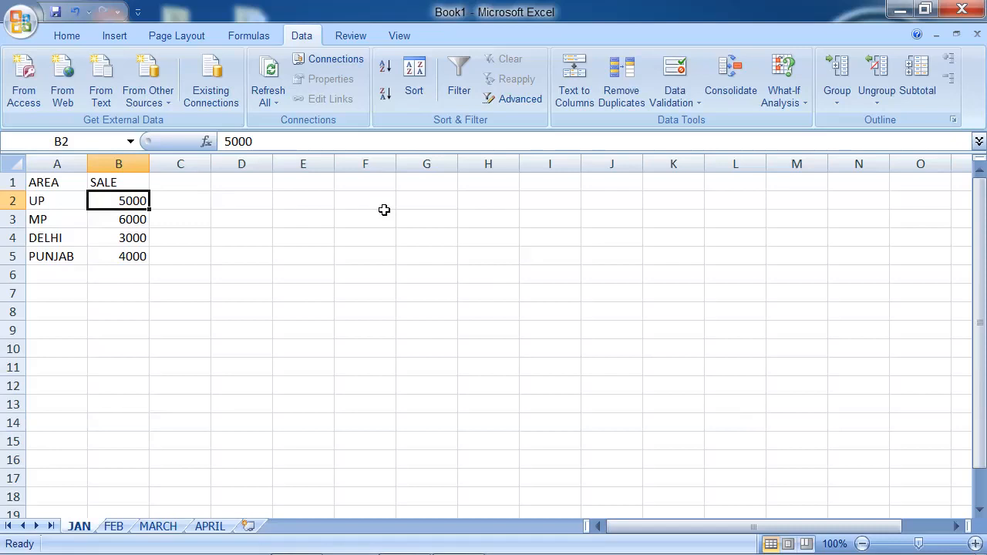
pyautogui.write('1')
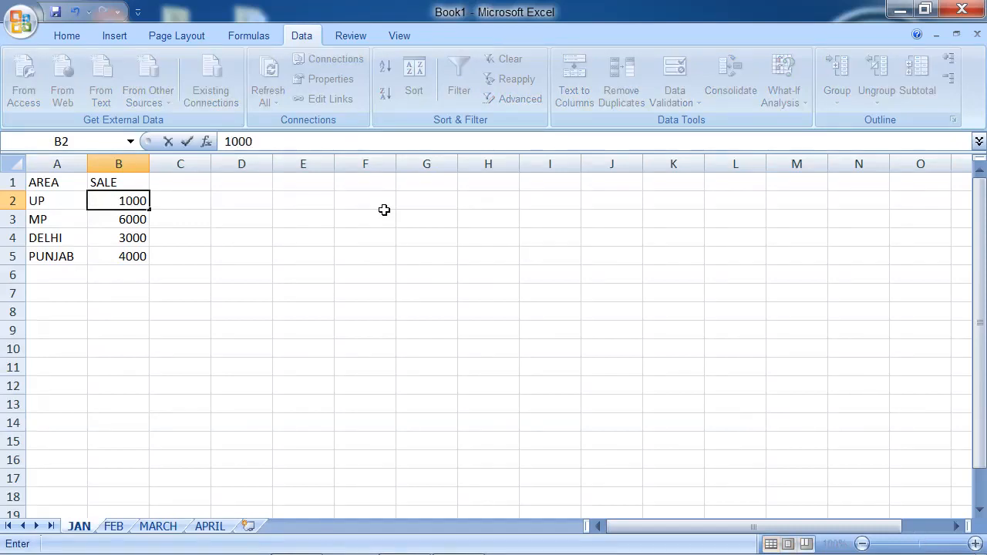
pyautogui.click(364, 257)
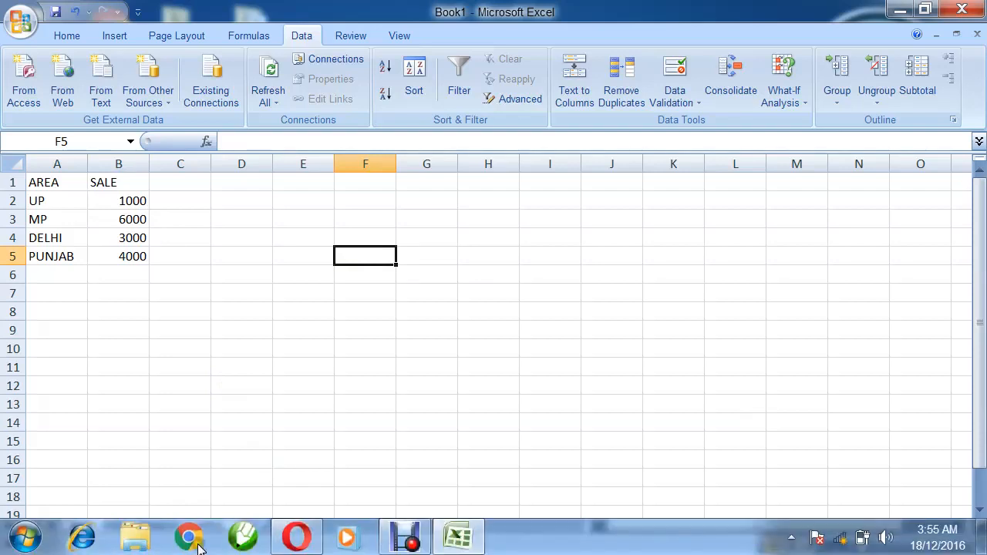
# Step: Check the consolidated UP total on the APRIL sheet and expand the UP group to examine its linked source values
pyautogui.click(209, 525)
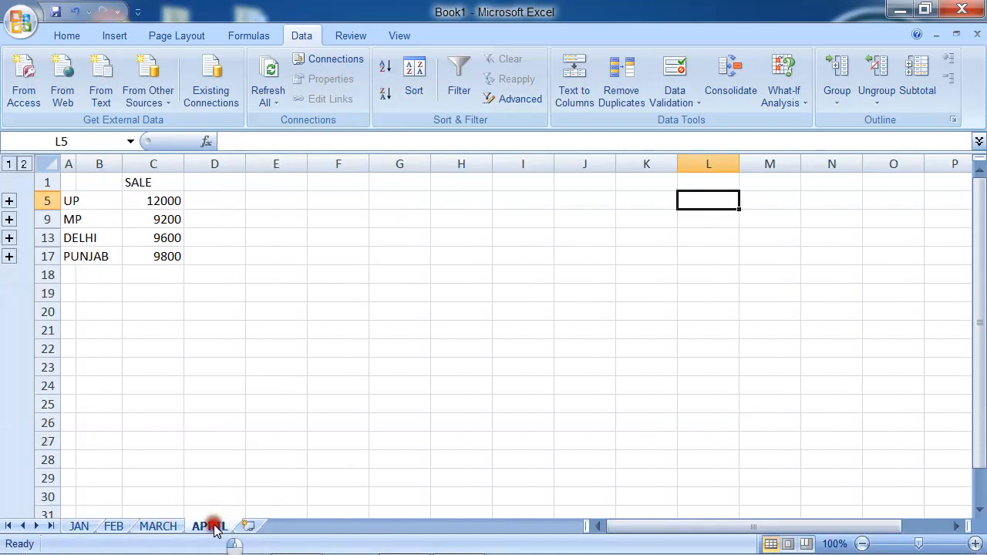
pyautogui.click(280, 217)
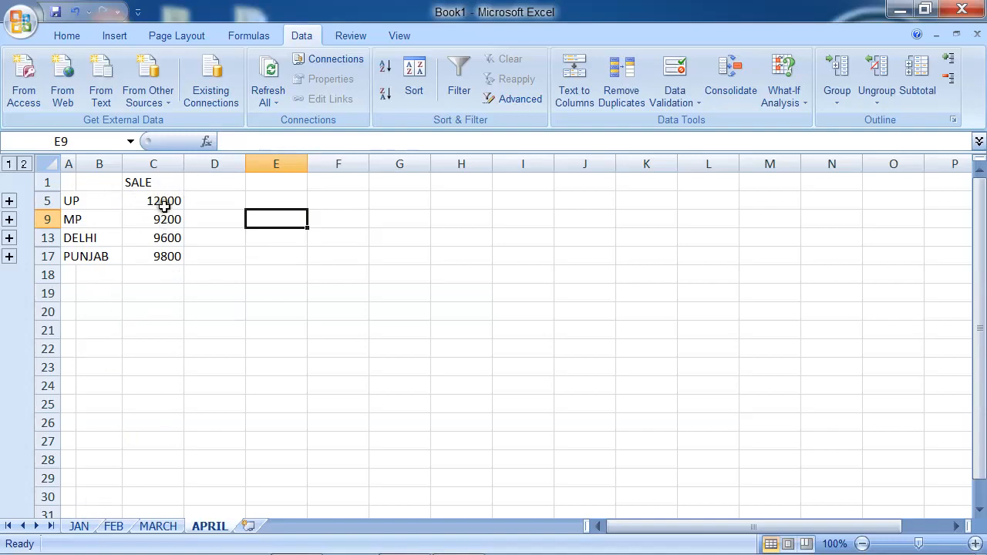
pyautogui.click(9, 201)
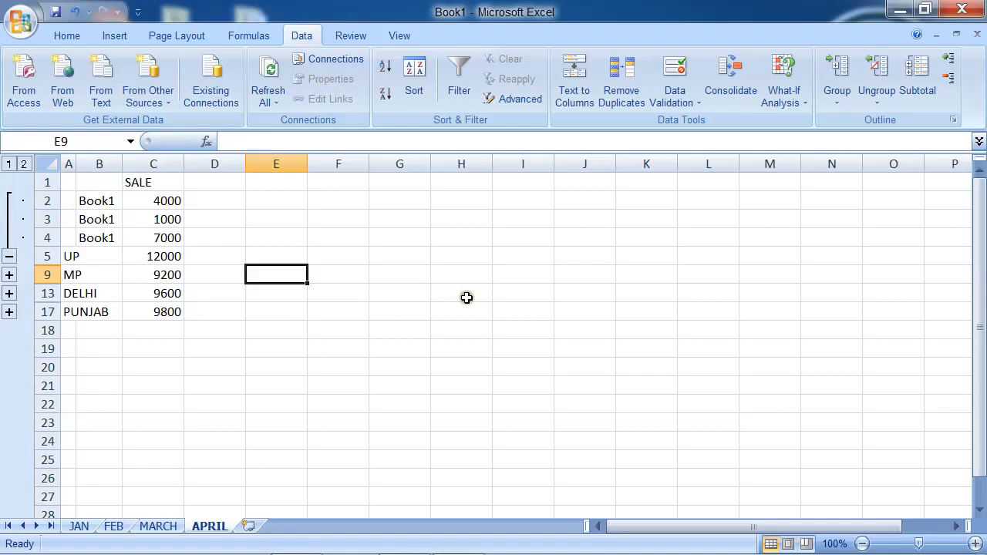
pyautogui.click(444, 257)
pyautogui.click(263, 240)
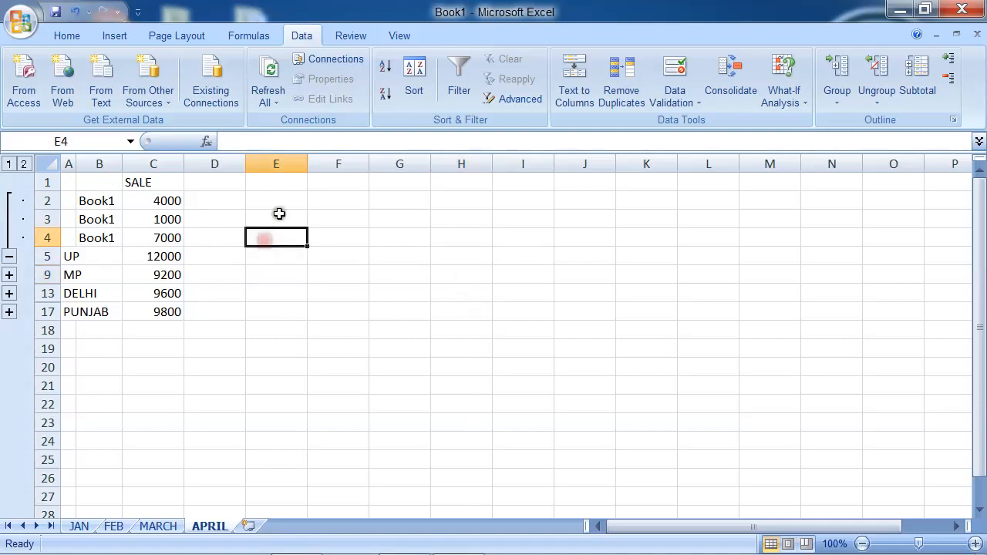
pyautogui.click(279, 214)
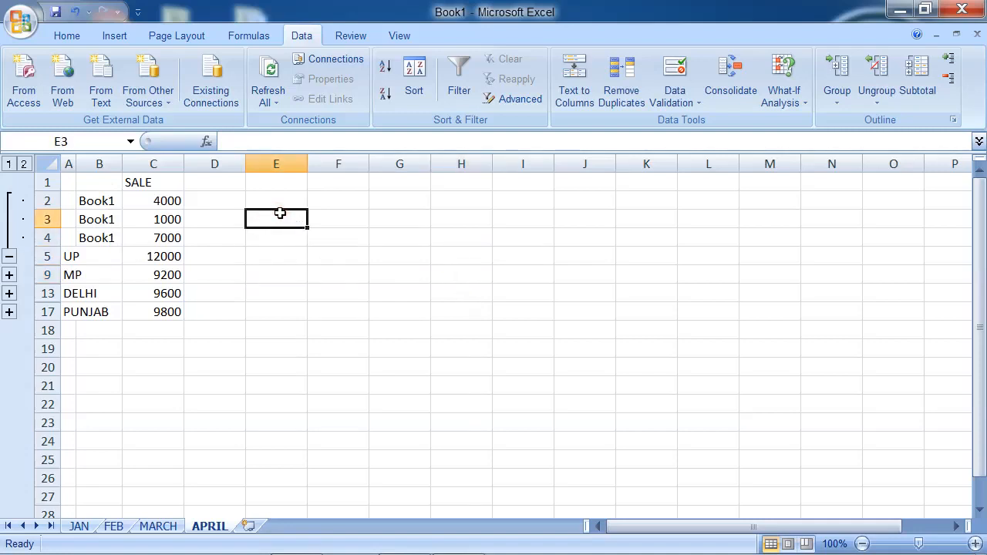